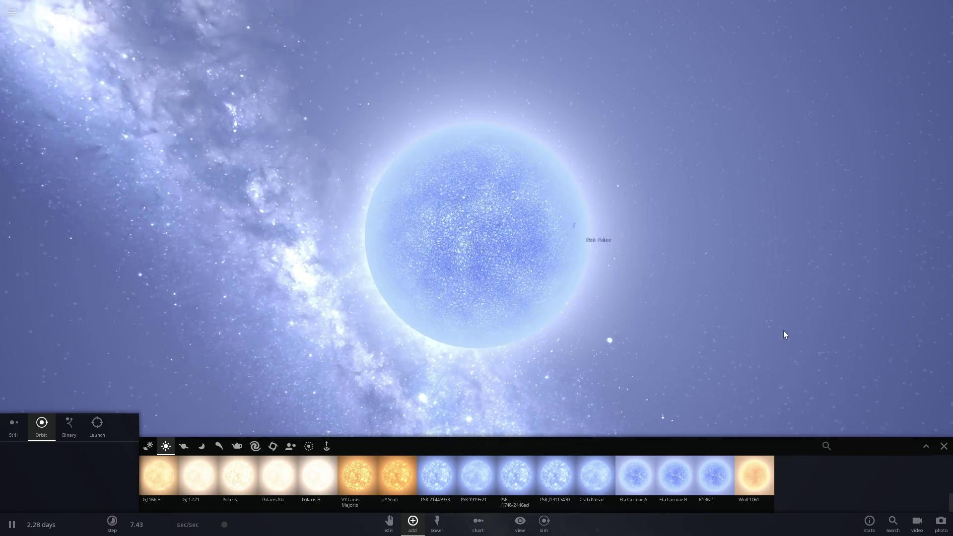
Examine the Crab Pulsar from several distances and angles, and open its detailed properties
{"action": "mouse_move", "coordinate": [714, 320]}
{"action": "left_mouse_down"}
{"action": "mouse_move", "coordinate": [702, 323]}
{"action": "mouse_move", "coordinate": [710, 329]}
{"action": "left_mouse_up"}
{"action": "scroll", "coordinate": [707, 330], "scroll_direction": "up", "scroll_amount": 3}
{"action": "scroll", "coordinate": [705, 329], "scroll_direction": "up", "scroll_amount": 1}
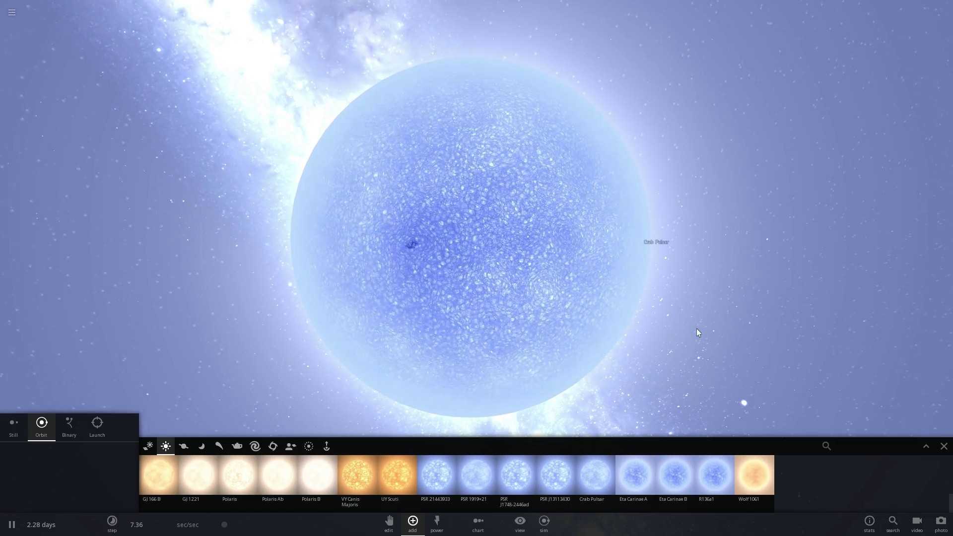
{"action": "scroll", "coordinate": [696, 326], "scroll_direction": "down", "scroll_amount": 3}
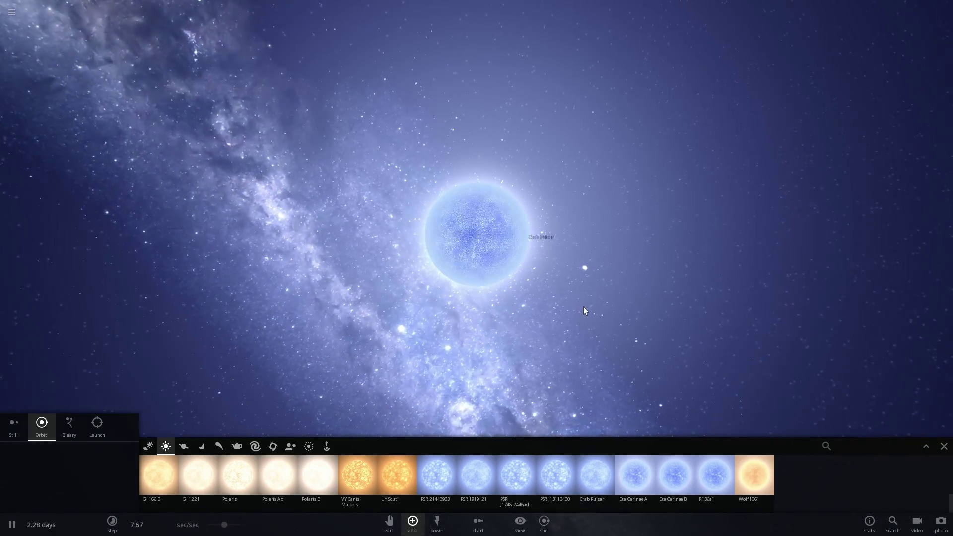
{"action": "left_click", "coordinate": [495, 259]}
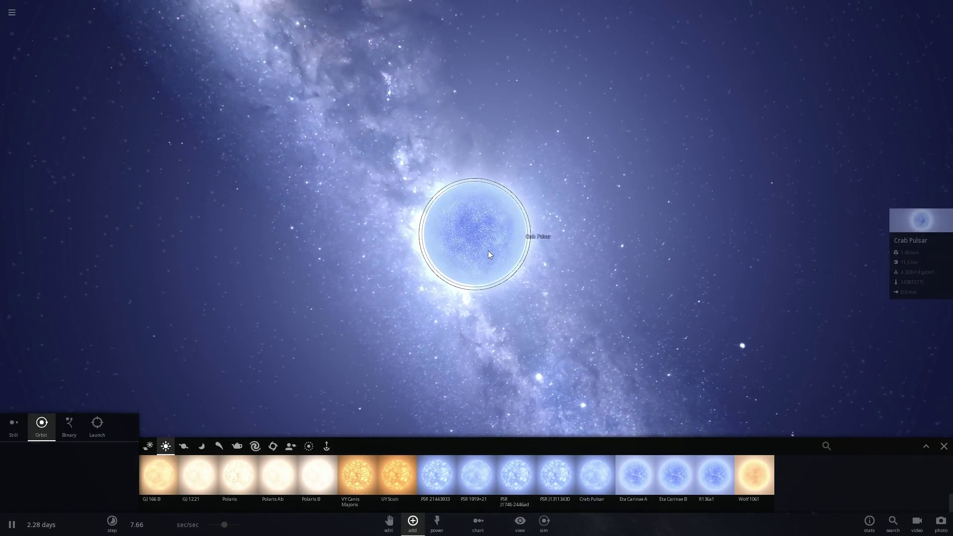
{"action": "scroll", "coordinate": [582, 276], "scroll_direction": "up", "scroll_amount": 2}
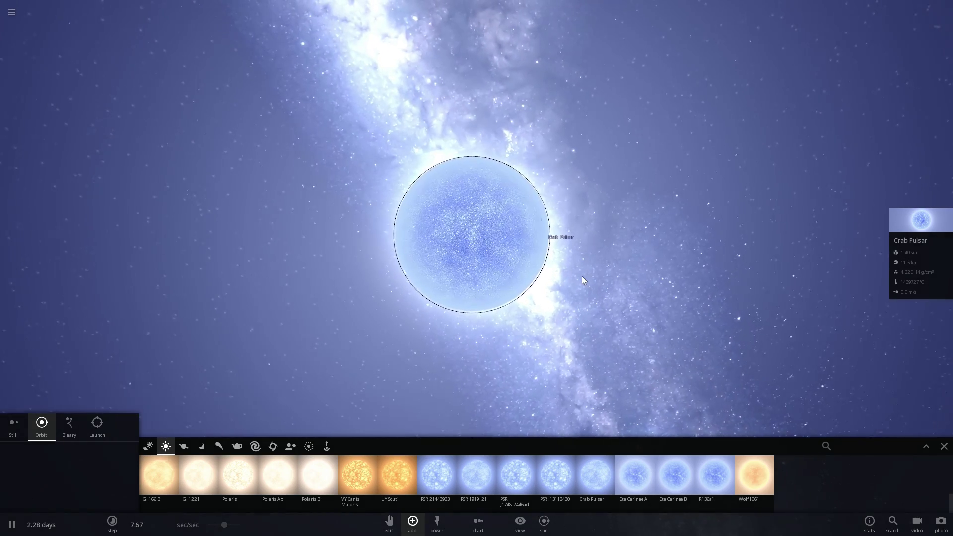
{"action": "mouse_move", "coordinate": [528, 478]}
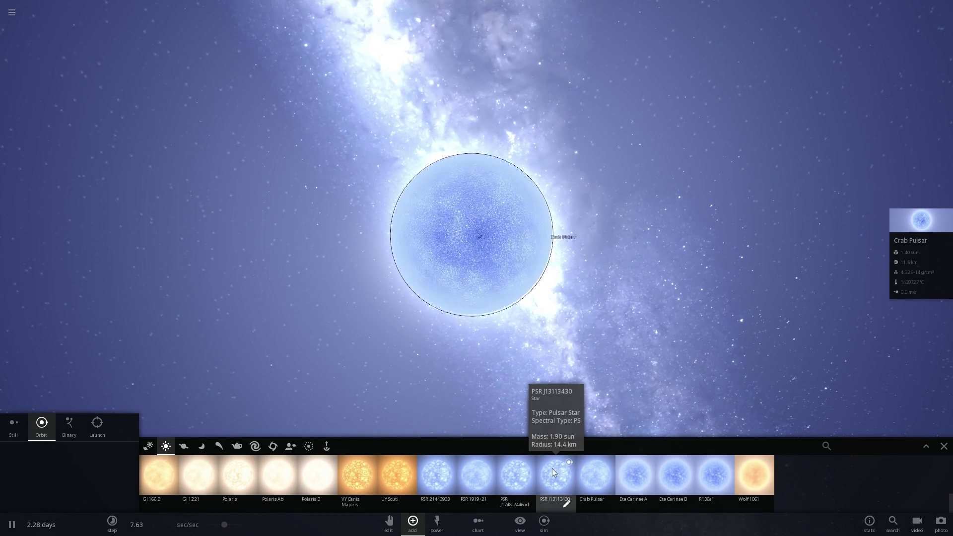
{"action": "left_click_drag", "start_coordinate": [523, 318], "coordinate": [527, 313]}
{"action": "scroll", "coordinate": [528, 317], "scroll_direction": "down", "scroll_amount": 2}
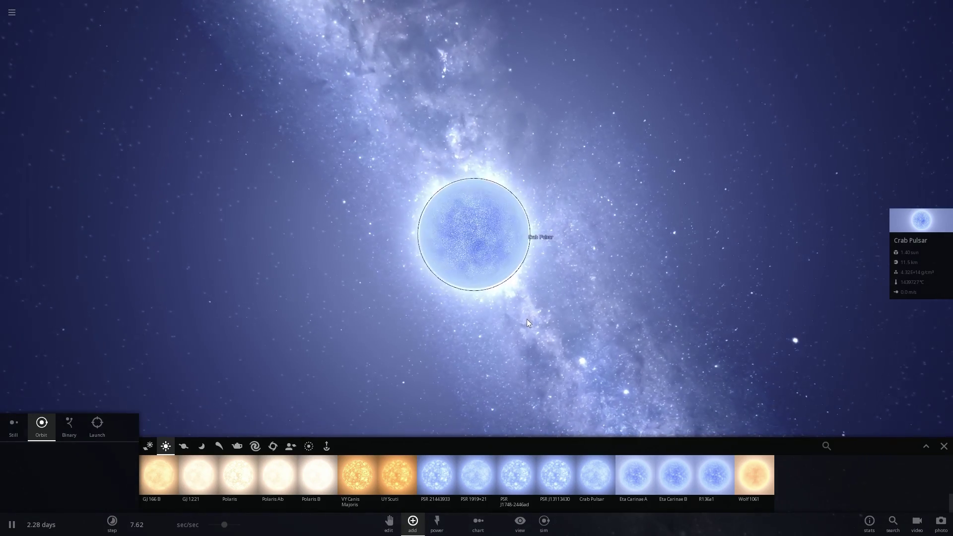
{"action": "left_click_drag", "start_coordinate": [574, 331], "coordinate": [490, 298]}
{"action": "scroll", "coordinate": [527, 303], "scroll_direction": "up", "scroll_amount": 5}
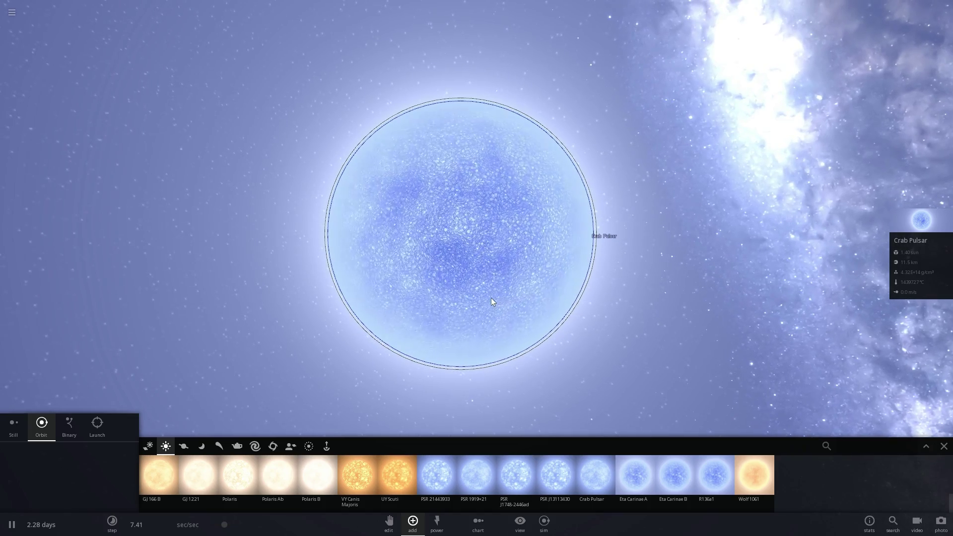
{"action": "scroll", "coordinate": [684, 284], "scroll_direction": "down", "scroll_amount": 3}
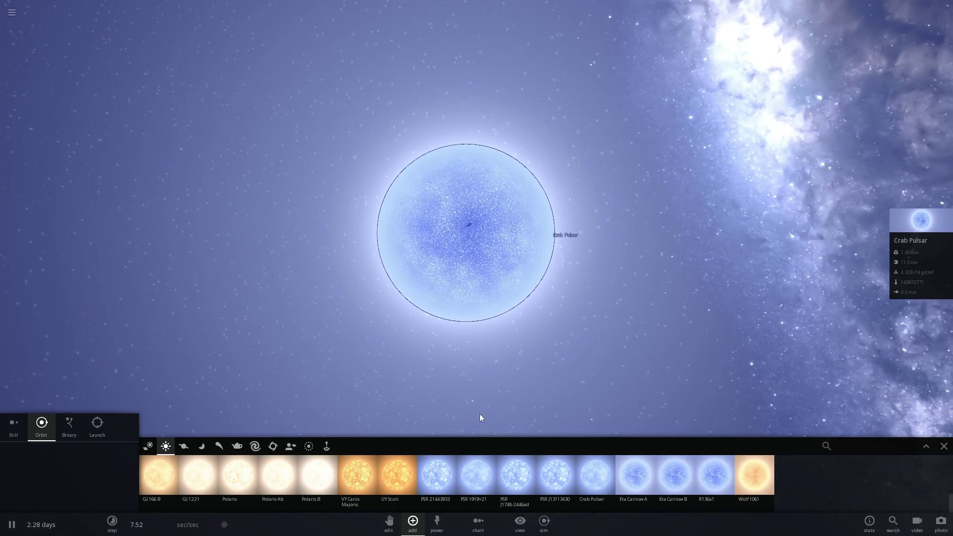
{"action": "scroll", "coordinate": [489, 388], "scroll_direction": "down", "scroll_amount": 3}
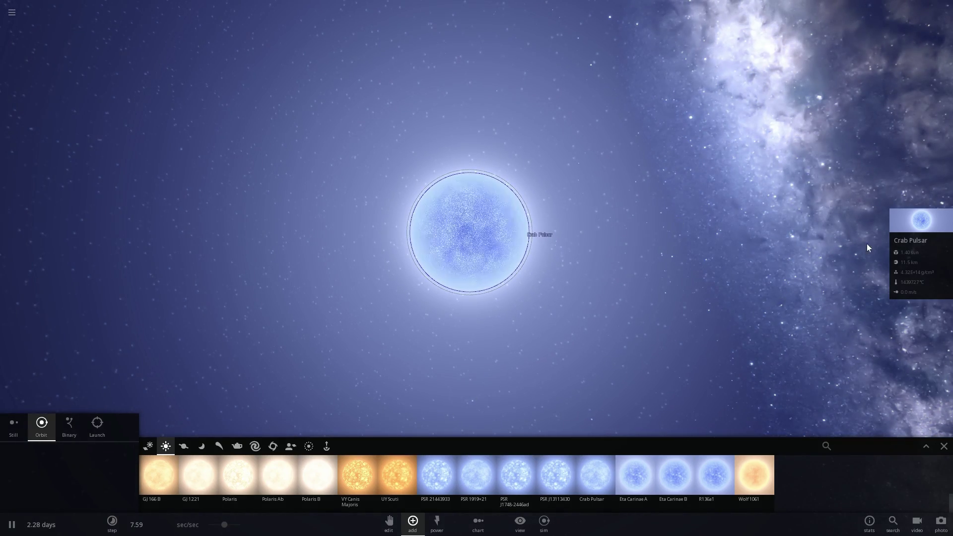
{"action": "left_click", "coordinate": [913, 230]}
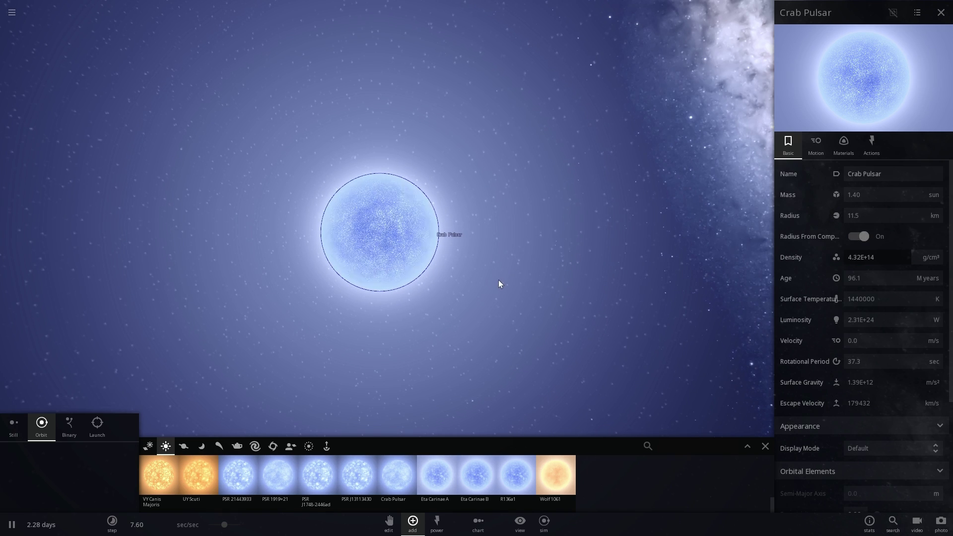
Compare the sizes of Swift-Tuttle and Pluto with the Crab Pulsar by previewing each beside it without placing them
{"action": "left_click", "coordinate": [219, 446]}
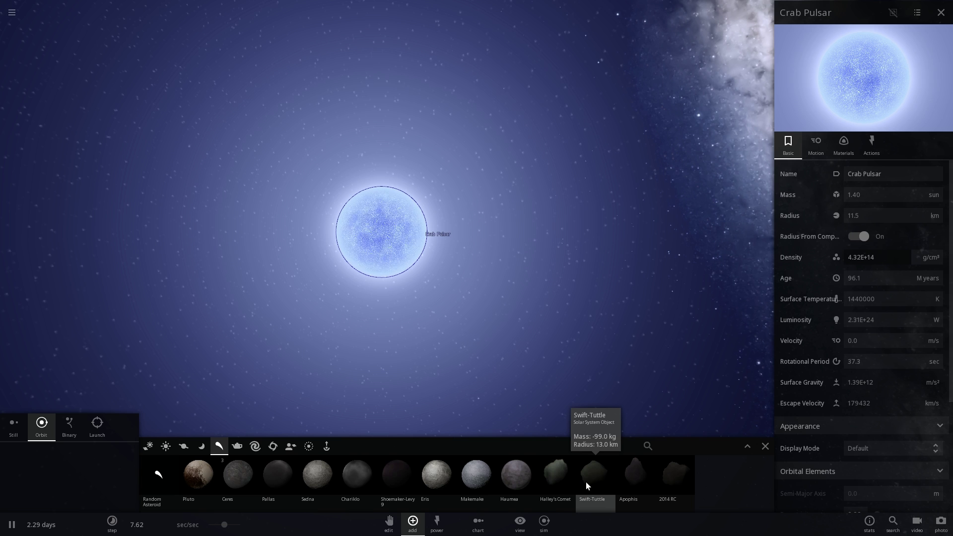
{"action": "left_click", "coordinate": [592, 483]}
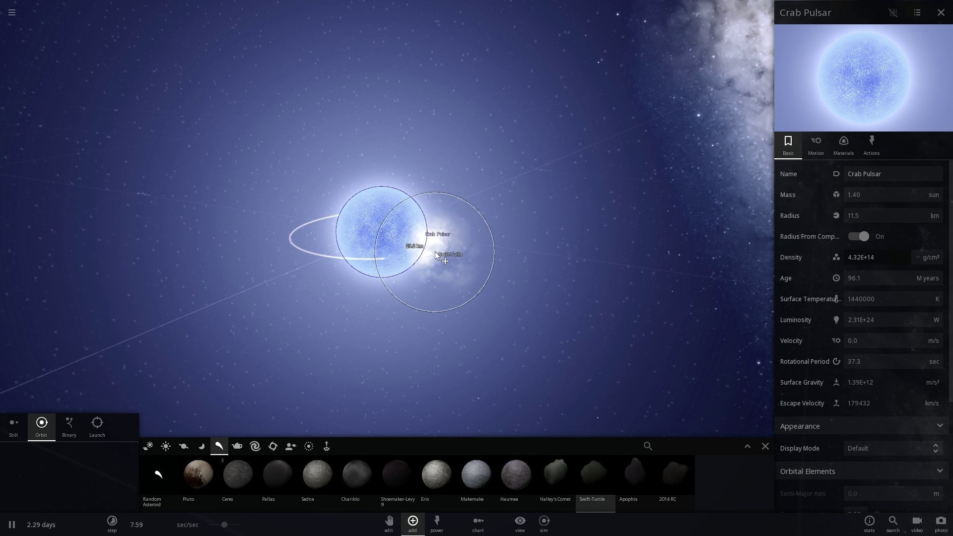
{"action": "key", "text": "Escape"}
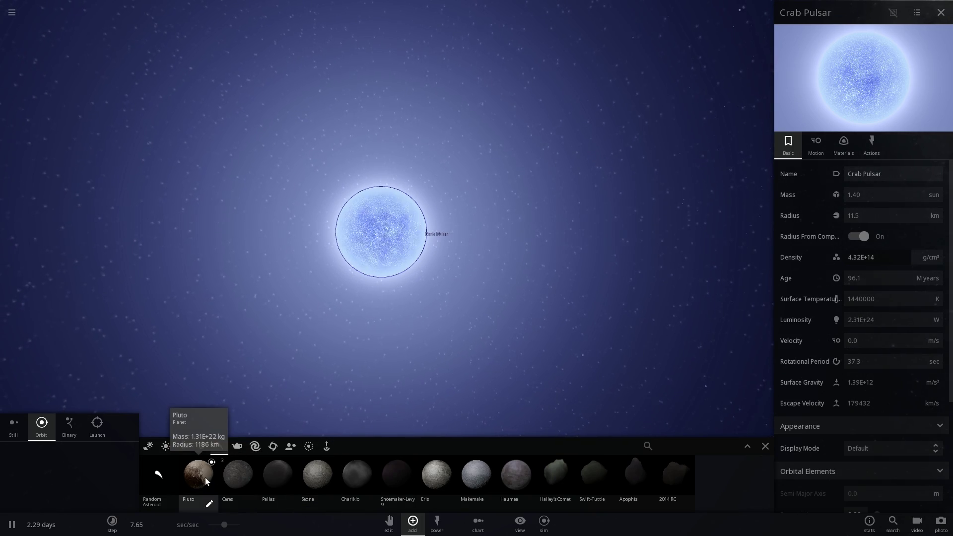
{"action": "left_click", "coordinate": [208, 479]}
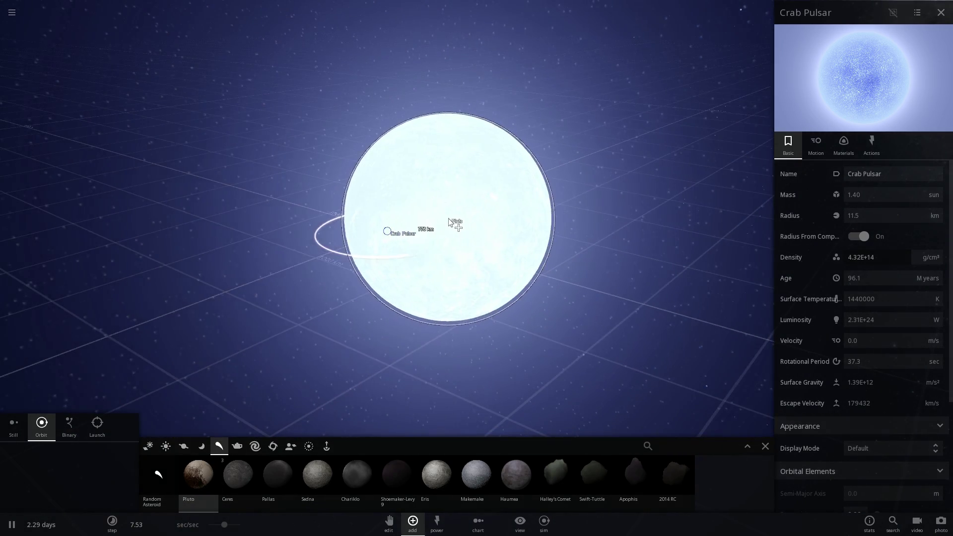
{"action": "key", "text": "Escape"}
{"action": "scroll", "coordinate": [487, 268], "scroll_direction": "up", "scroll_amount": 8}
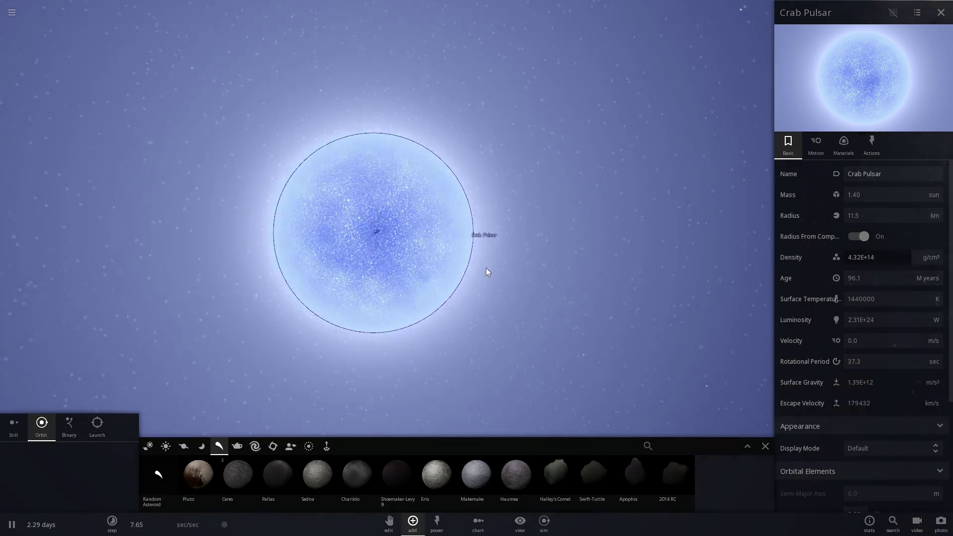
{"action": "scroll", "coordinate": [489, 273], "scroll_direction": "down", "scroll_amount": 3}
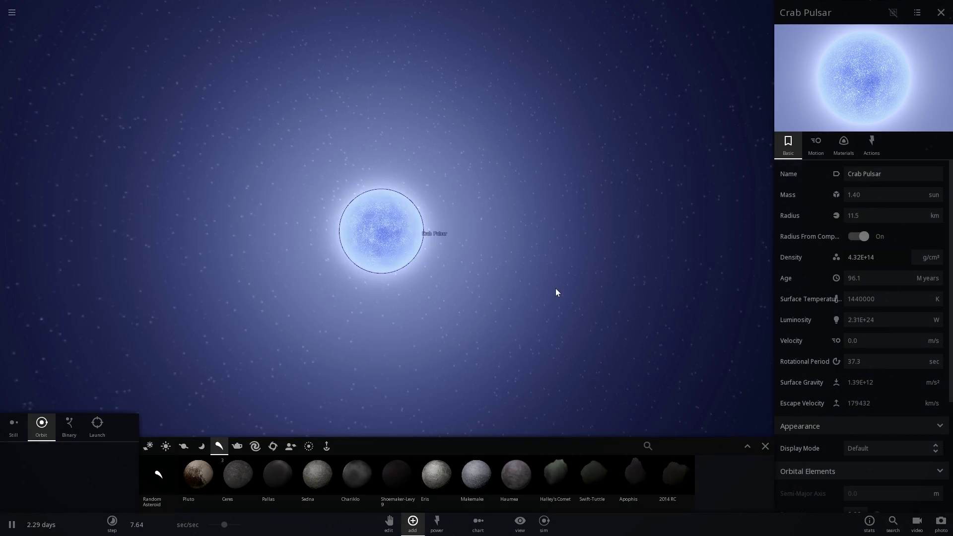
{"action": "scroll", "coordinate": [528, 291], "scroll_direction": "down", "scroll_amount": 2}
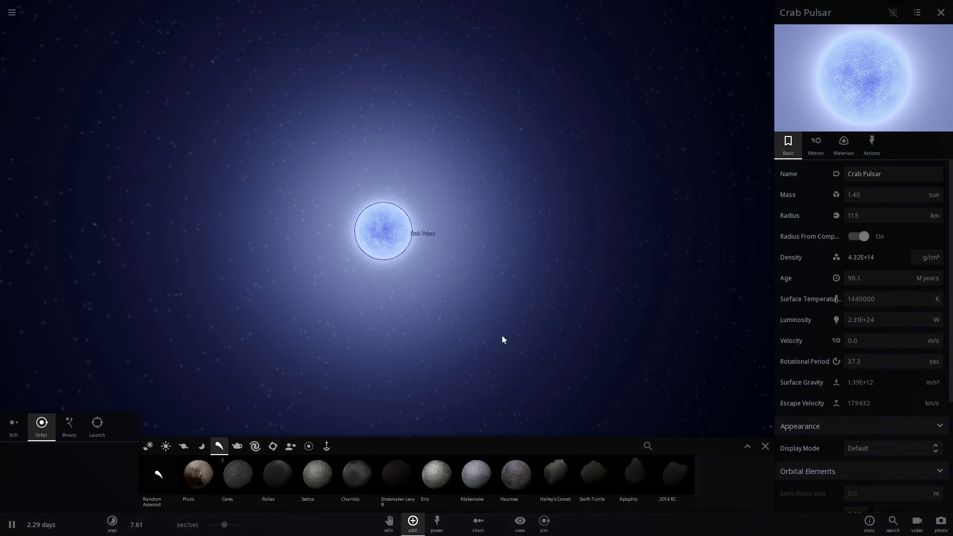
Add the star Rigel in orbit around the Crab Pulsar and pause the simulation
{"action": "left_click", "coordinate": [764, 447]}
{"action": "scroll", "coordinate": [491, 362], "scroll_direction": "down", "scroll_amount": 3}
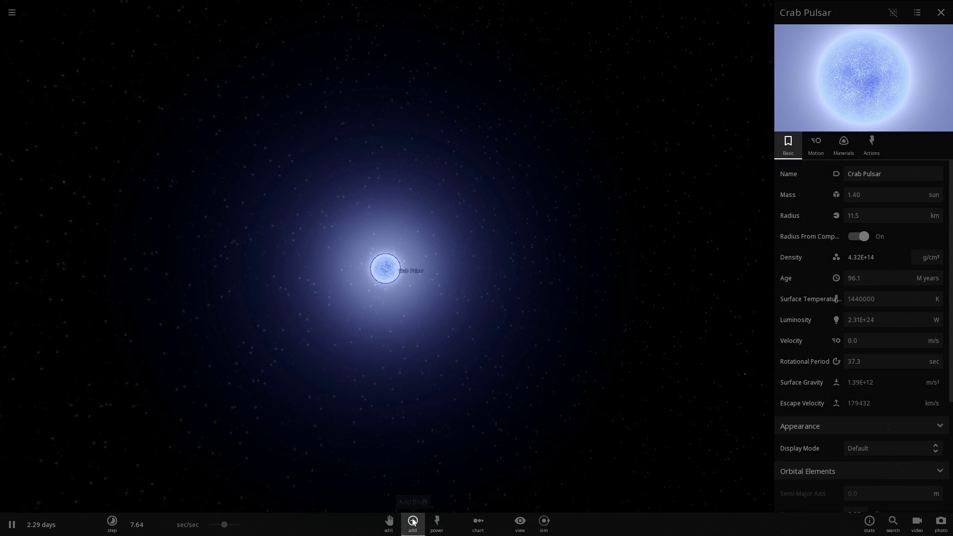
{"action": "left_click", "coordinate": [412, 521]}
{"action": "left_click", "coordinate": [431, 476]}
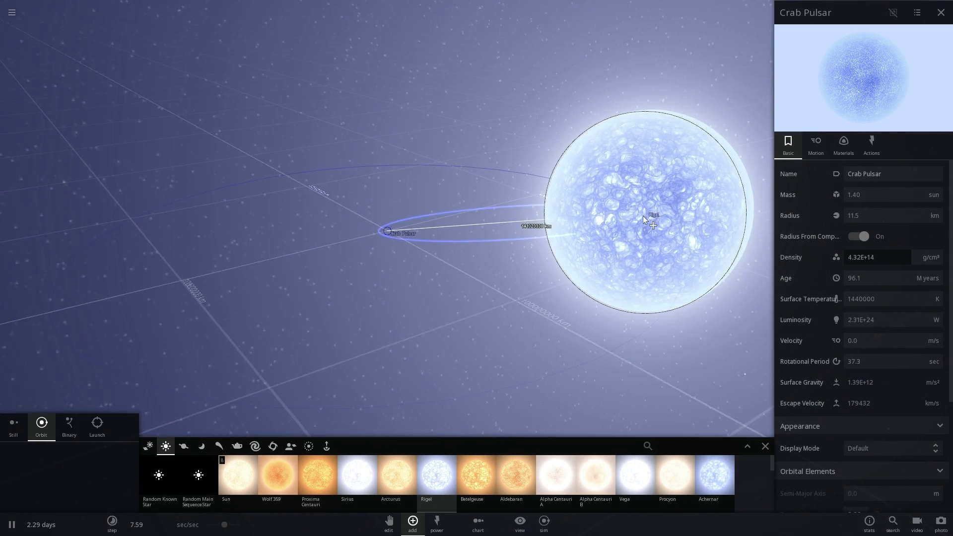
{"action": "left_click", "coordinate": [639, 223]}
{"action": "key", "text": "space"}
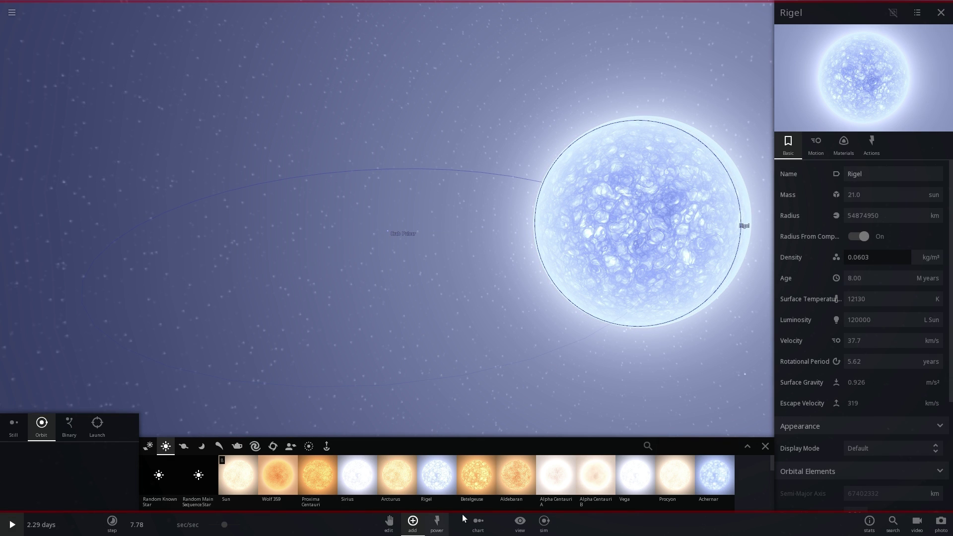
Explode Rigel with the Explode power and raise the simulation speed to about 15 minutes per second
{"action": "left_click", "coordinate": [437, 521]}
{"action": "left_click", "coordinate": [649, 274]}
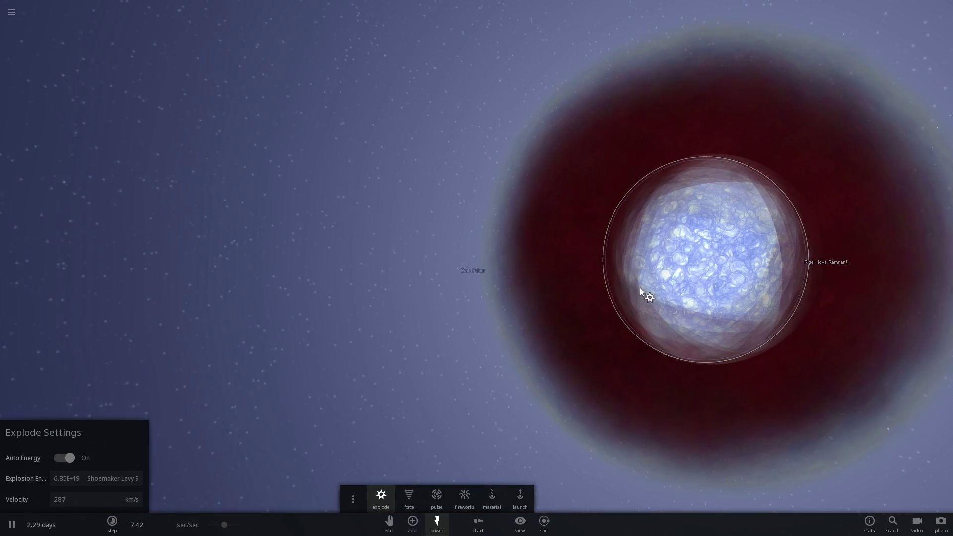
{"action": "left_click_drag", "start_coordinate": [232, 531], "coordinate": [268, 525]}
Open the Rigel Nova Remnant's properties, examine the remnant up close, and resume the simulation to watch it move
{"action": "left_click", "coordinate": [912, 232]}
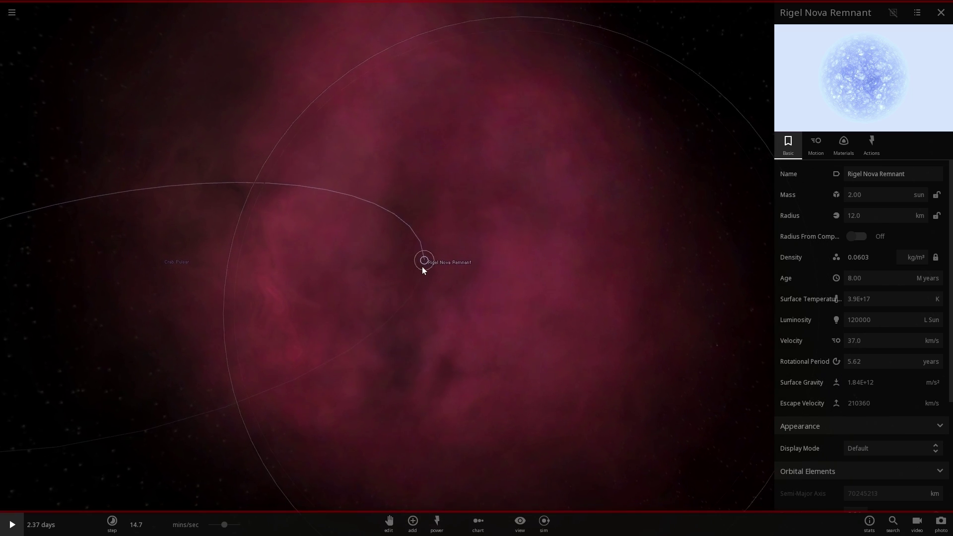
{"action": "double_click", "coordinate": [423, 266]}
{"action": "scroll", "coordinate": [387, 276], "scroll_direction": "up", "scroll_amount": 10}
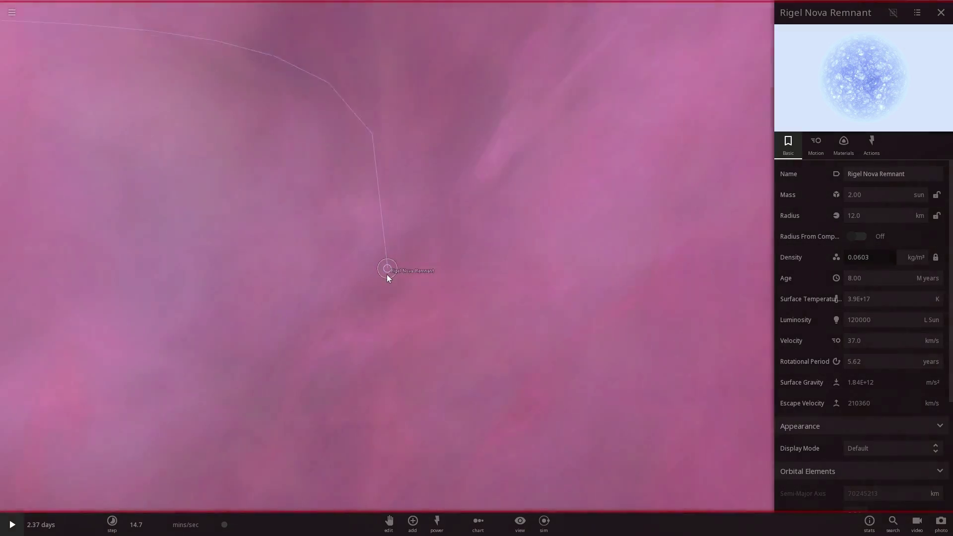
{"action": "key", "text": "space"}
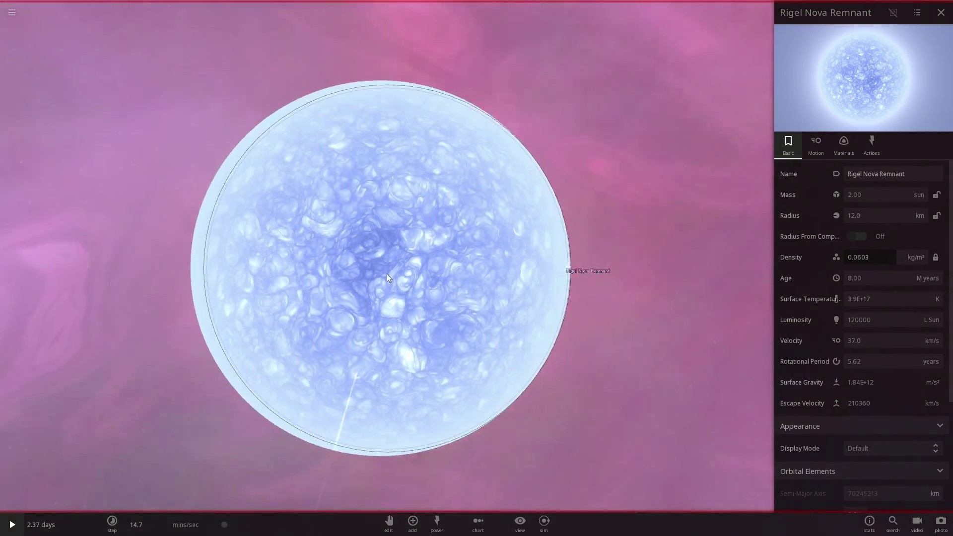
{"action": "scroll", "coordinate": [385, 273], "scroll_direction": "down", "scroll_amount": 10}
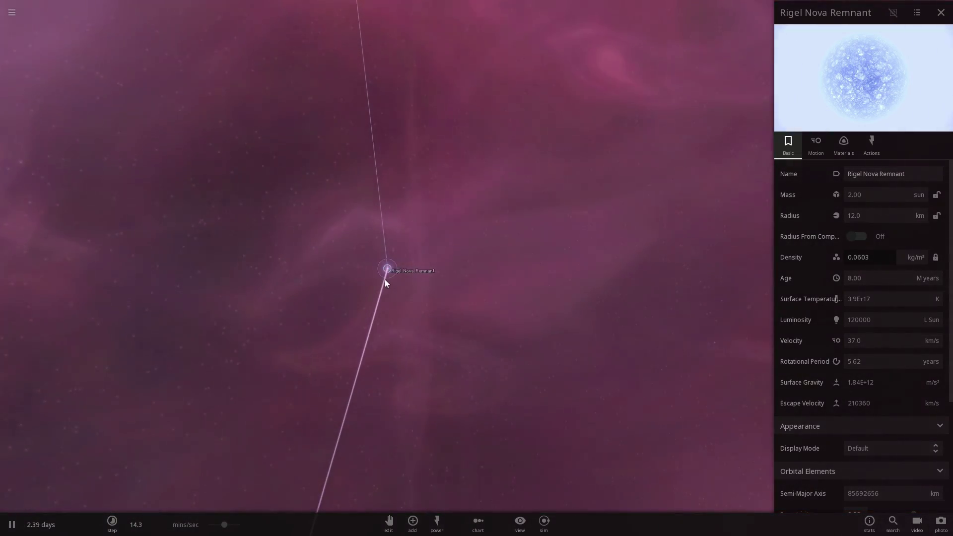
{"action": "scroll", "coordinate": [388, 276], "scroll_direction": "down", "scroll_amount": 6}
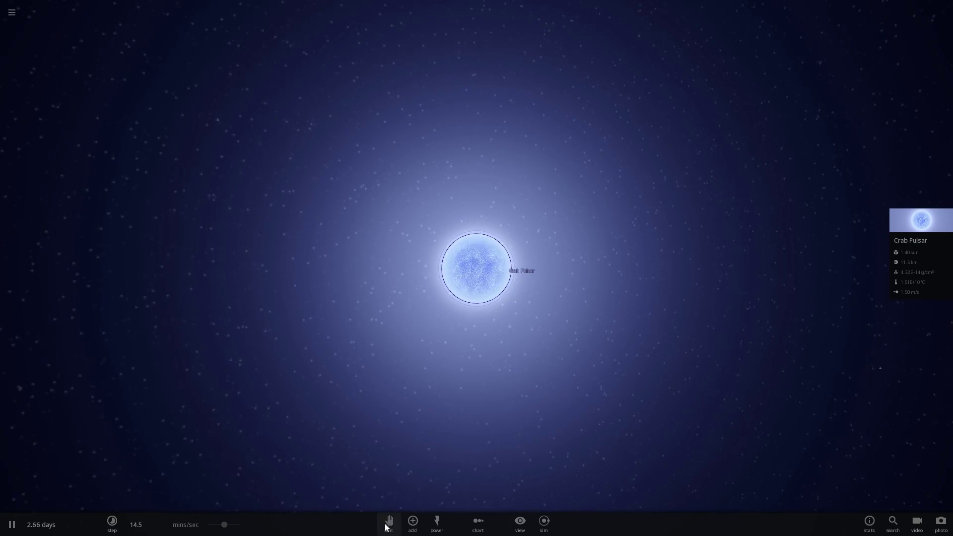
Try Sirius B in orbit around the Crab Pulsar, pause the simulation and delete Sirius B
{"action": "left_click", "coordinate": [412, 521]}
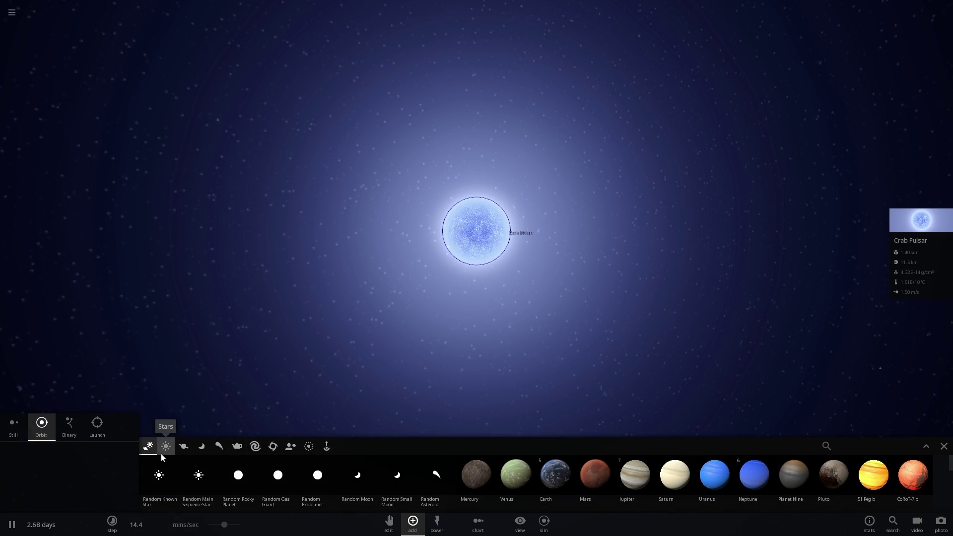
{"action": "left_click", "coordinate": [163, 452]}
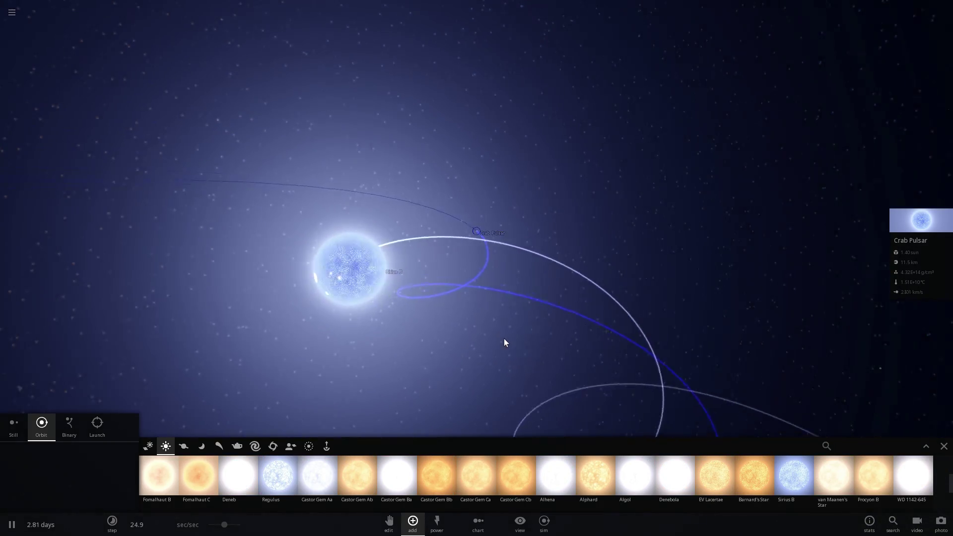
{"action": "key", "text": "space"}
{"action": "key", "text": "Delete"}
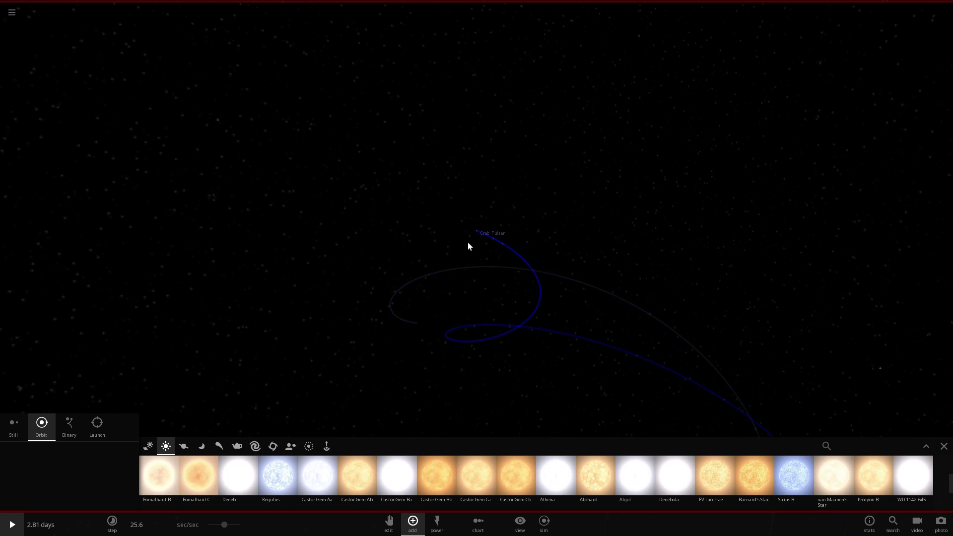
Add Proxima Centauri as a binary companion of the Crab Pulsar and run the simulation at about 6 minutes per second
{"action": "left_click", "coordinate": [906, 223]}
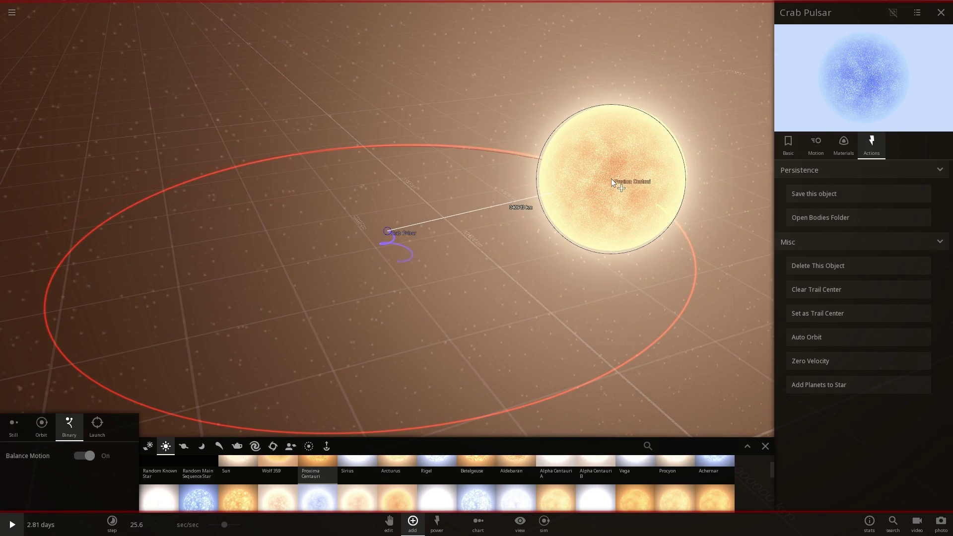
{"action": "left_click", "coordinate": [612, 182]}
{"action": "key", "text": "space"}
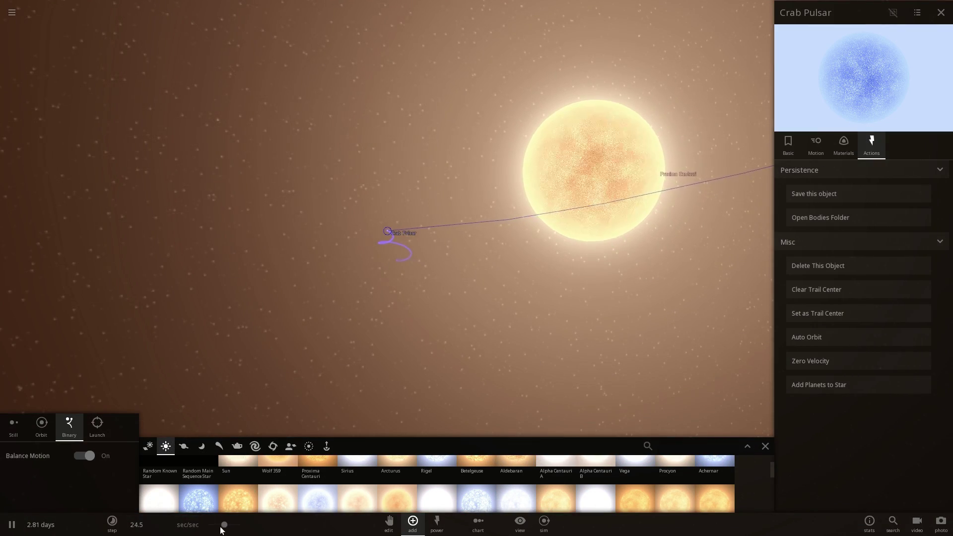
{"action": "left_click_drag", "start_coordinate": [222, 529], "coordinate": [251, 529]}
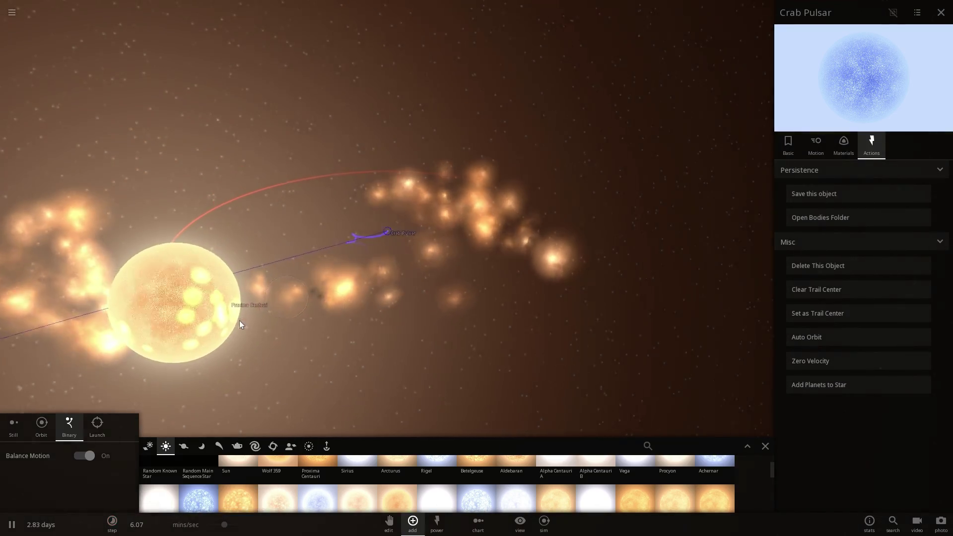
Observe the fragments around the Crab Pulsar, pause the simulation, and delete Proxima Centauri
{"action": "left_click_drag", "start_coordinate": [239, 321], "coordinate": [469, 327]}
{"action": "scroll", "coordinate": [460, 276], "scroll_direction": "up", "scroll_amount": 3}
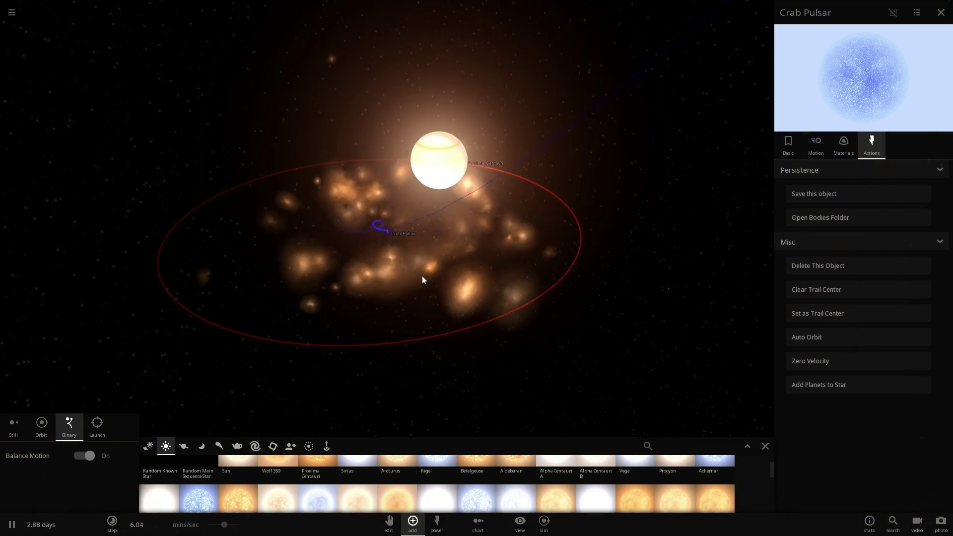
{"action": "key", "text": "space"}
{"action": "left_click", "coordinate": [282, 192]}
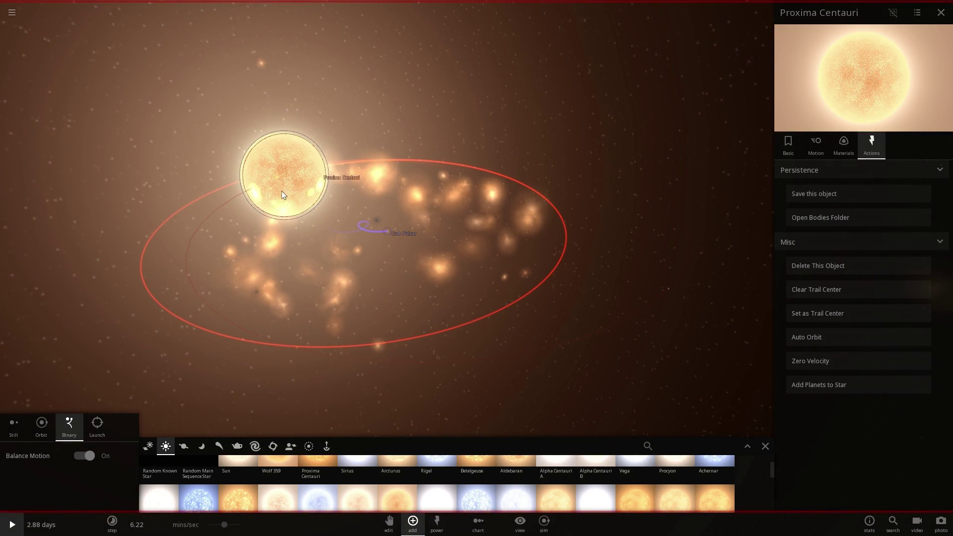
{"action": "key", "text": "Delete"}
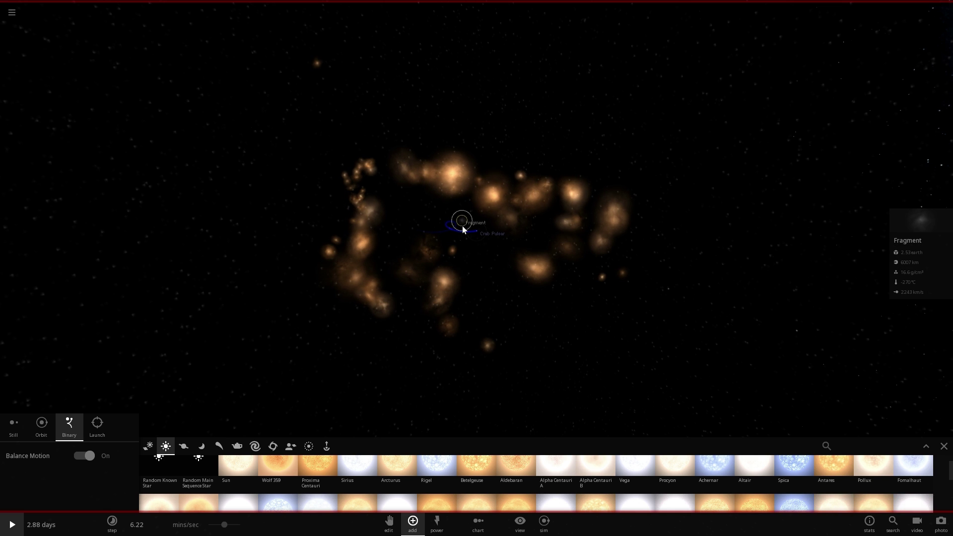
Add Betelgeuse as a binary companion of the Crab Pulsar and run the simulation at about 10 days per second
{"action": "left_click", "coordinate": [453, 230]}
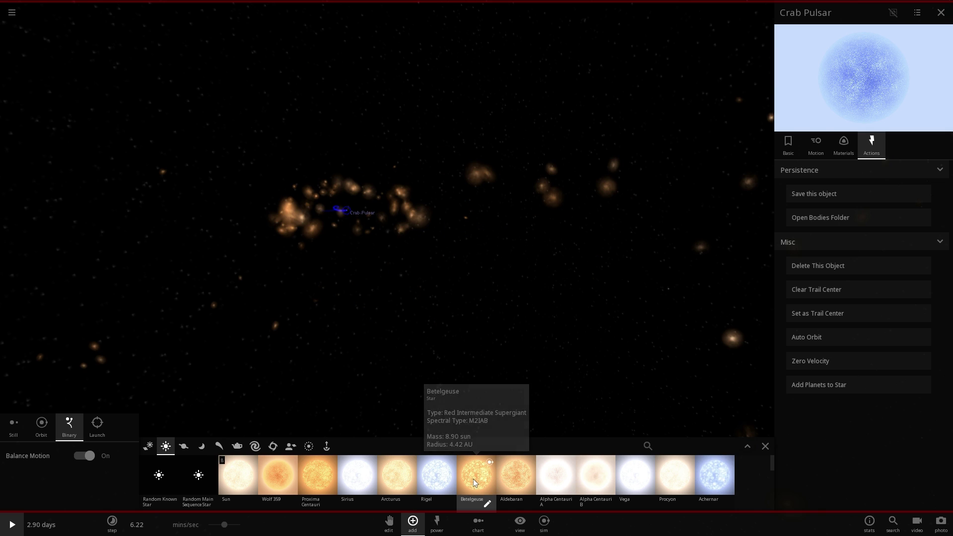
{"action": "left_click", "coordinate": [474, 476]}
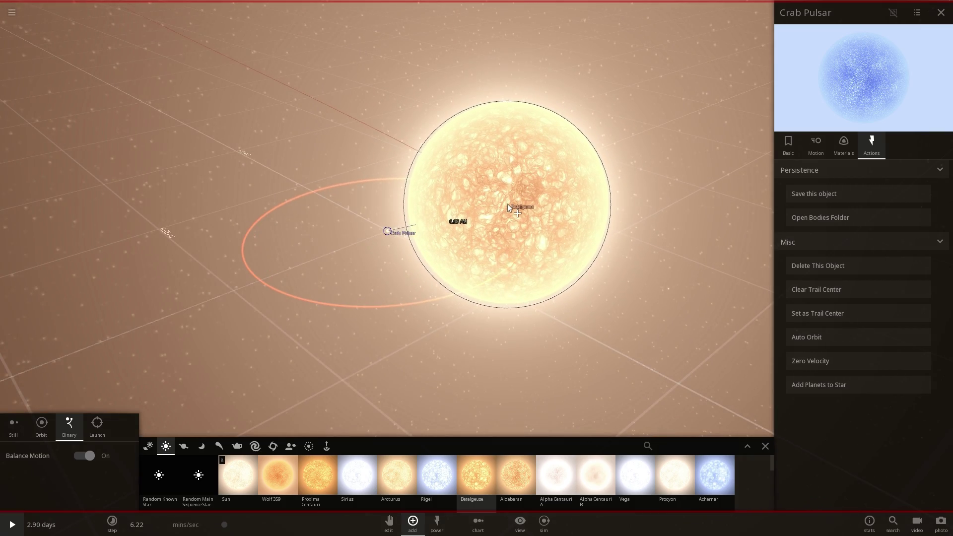
{"action": "left_click", "coordinate": [508, 204]}
{"action": "key", "text": "Escape"}
{"action": "key", "text": "space"}
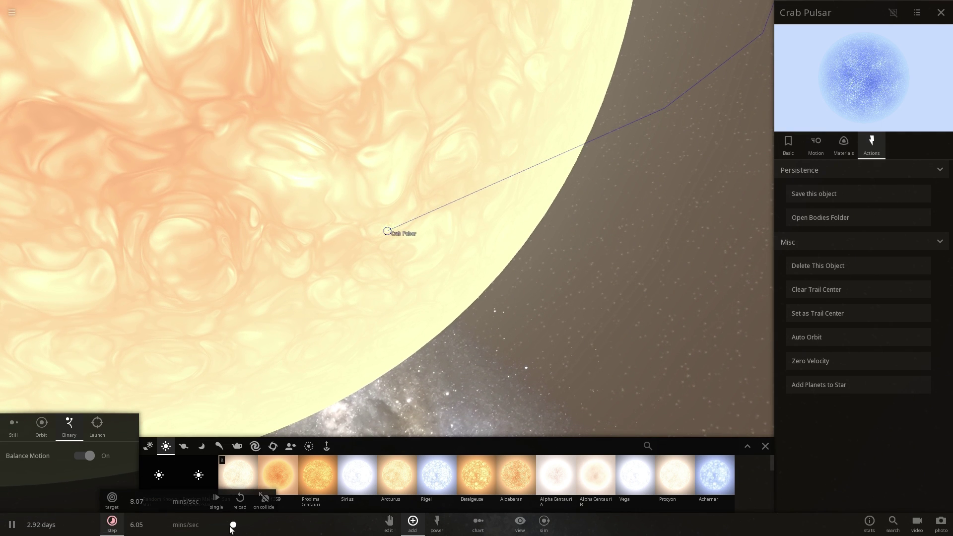
{"action": "left_click_drag", "start_coordinate": [231, 530], "coordinate": [246, 528]}
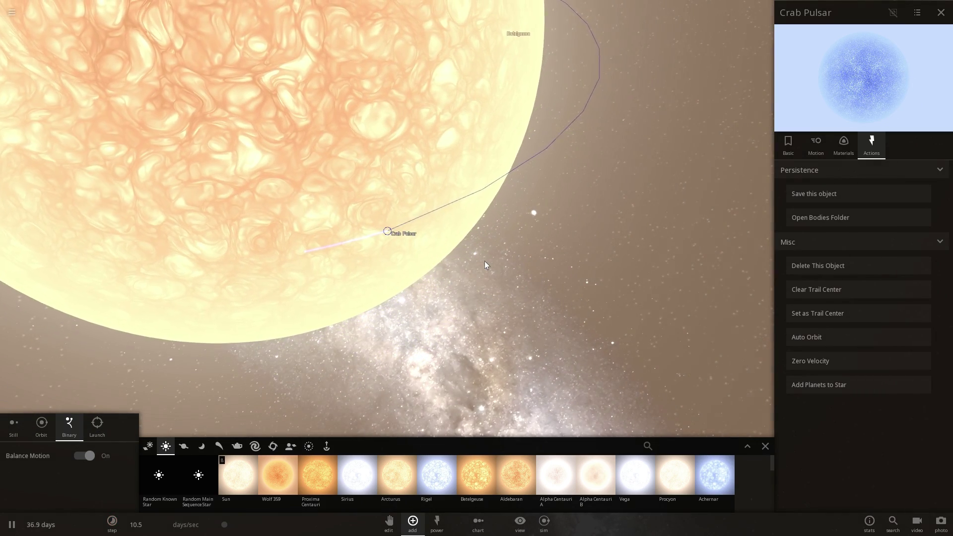
Reduce the semi-major axis of the Crab Pulsar's orbit around Betelgeuse in small steps
{"action": "right_click_drag", "start_coordinate": [485, 259], "coordinate": [443, 279]}
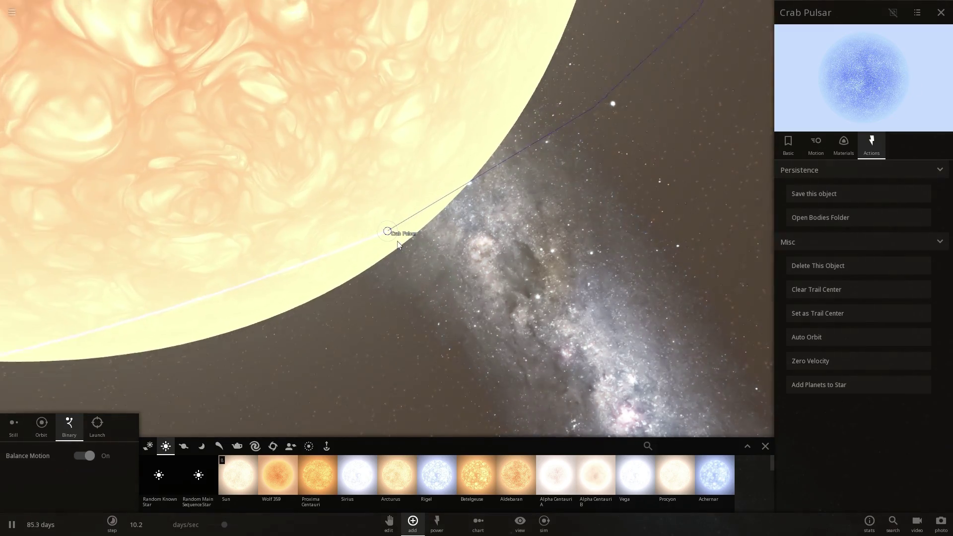
{"action": "right_click_drag", "start_coordinate": [401, 249], "coordinate": [387, 223]}
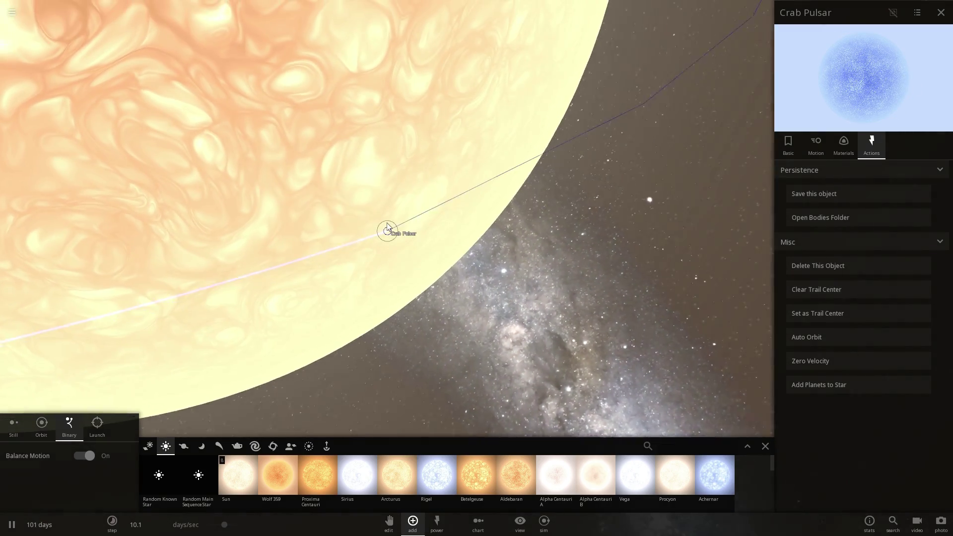
{"action": "left_click", "coordinate": [817, 145]}
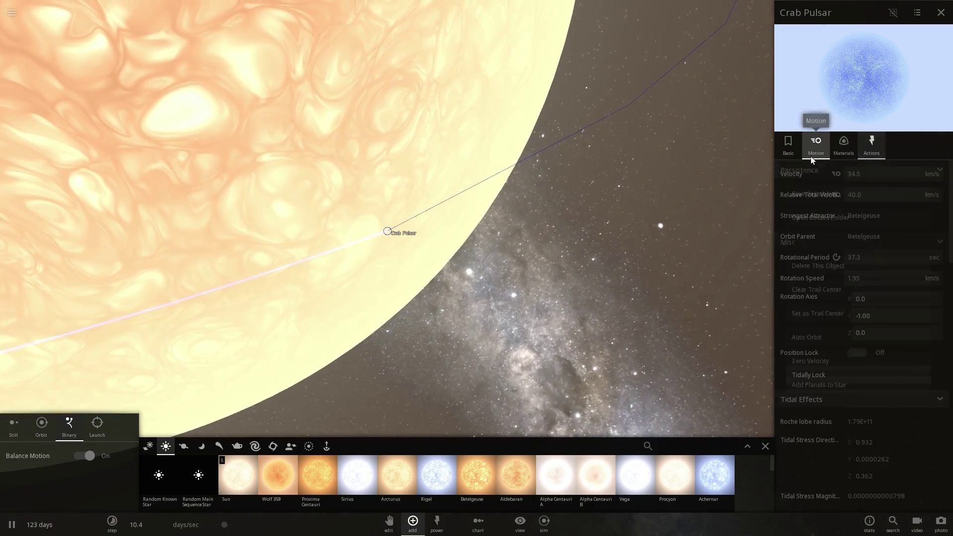
{"action": "scroll", "coordinate": [836, 288], "scroll_direction": "down", "scroll_amount": 5}
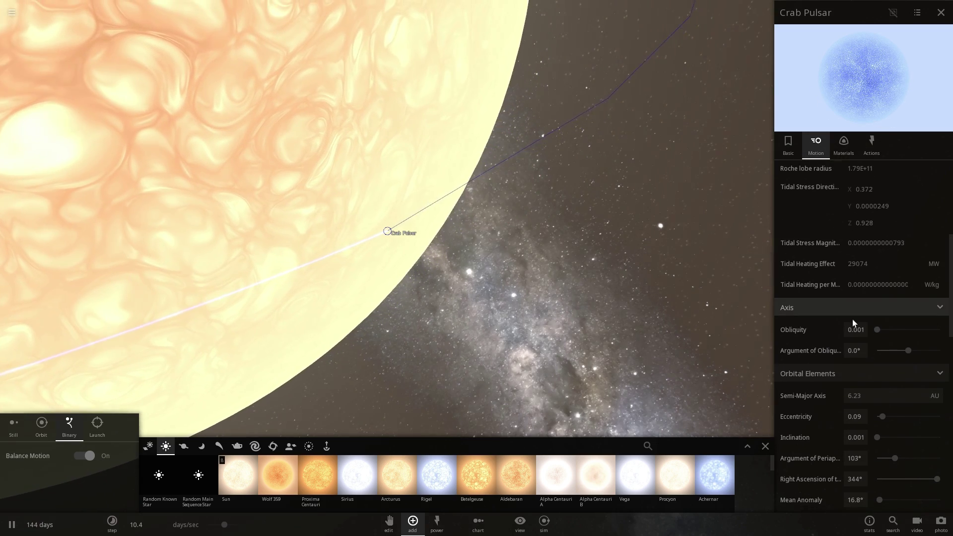
{"action": "scroll", "coordinate": [883, 395], "scroll_direction": "down", "scroll_amount": 2}
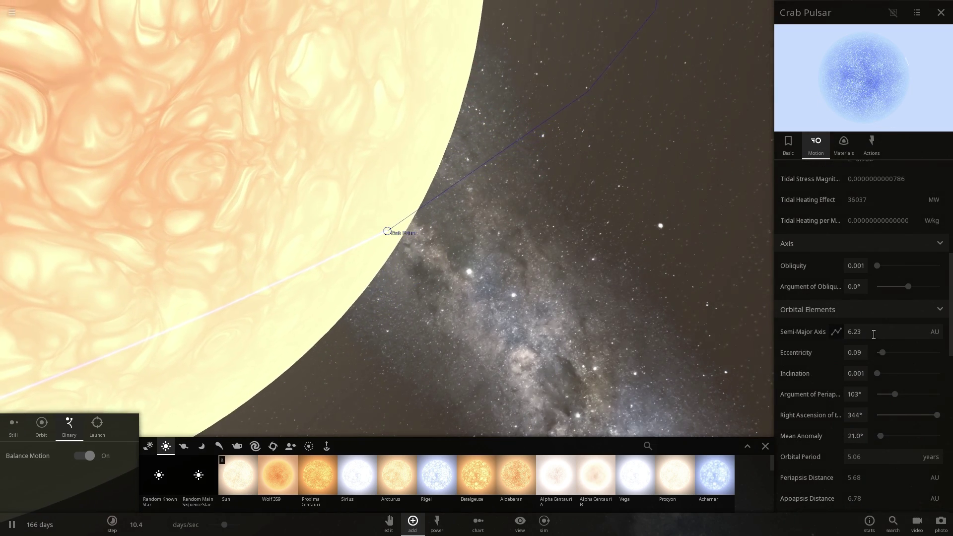
{"action": "left_click", "coordinate": [874, 344]}
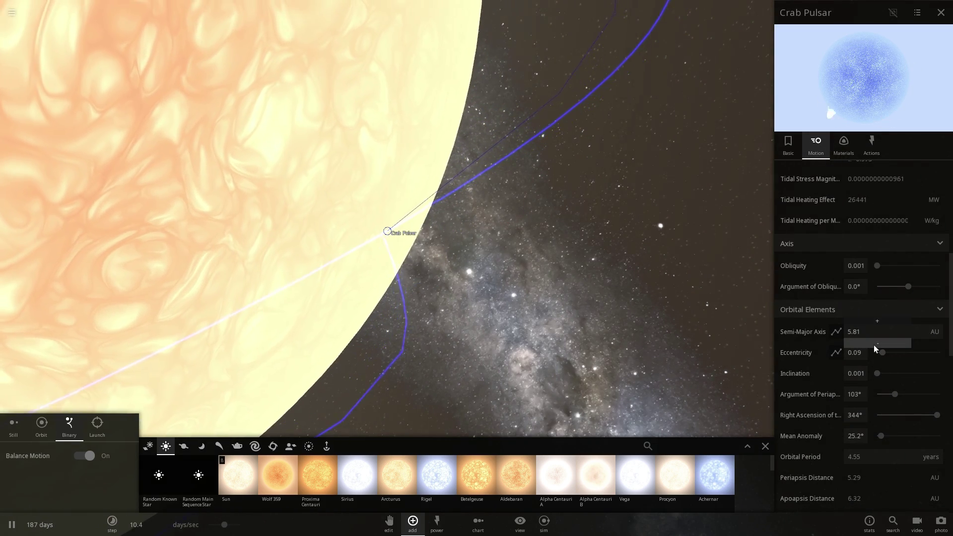
{"action": "left_click", "coordinate": [874, 345]}
{"action": "left_click", "coordinate": [873, 345]}
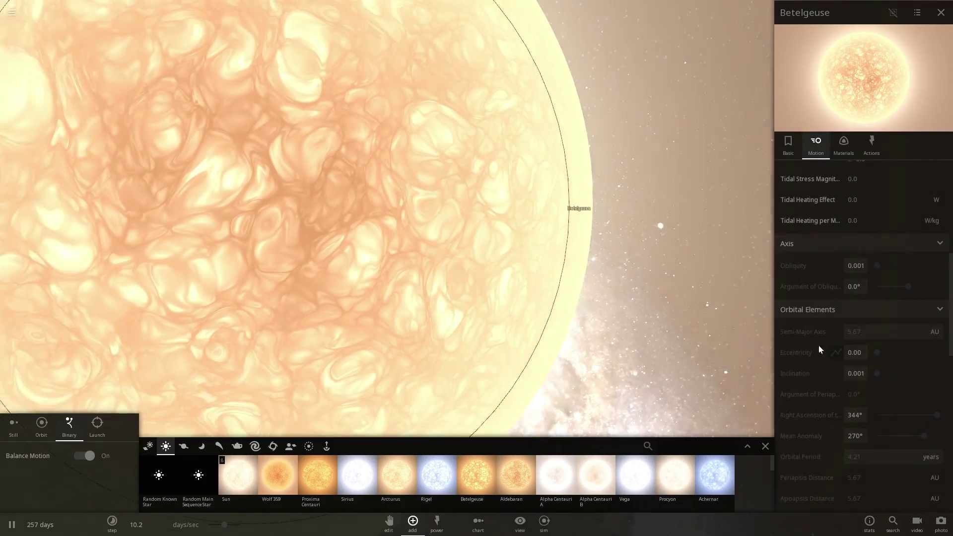
Watch Betelgeuse explode, open the supernova's properties, and examine the expanding cloud from near and far
{"action": "scroll", "coordinate": [579, 264], "scroll_direction": "up", "scroll_amount": 5}
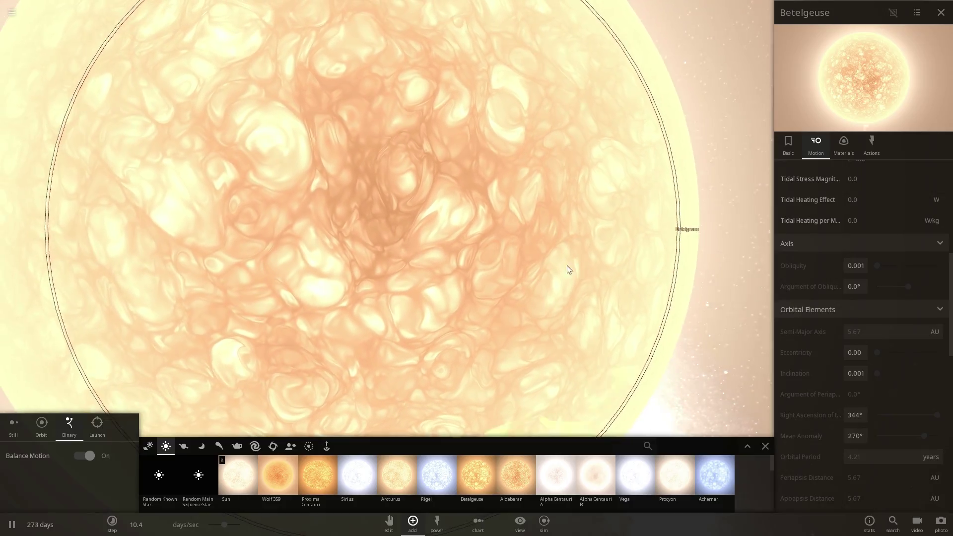
{"action": "scroll", "coordinate": [486, 271], "scroll_direction": "down", "scroll_amount": 5}
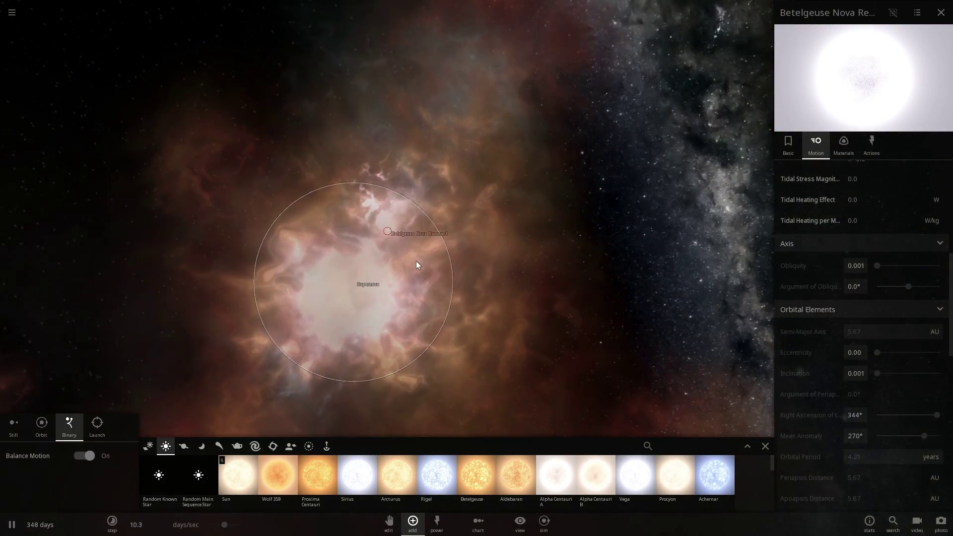
{"action": "left_click", "coordinate": [416, 261]}
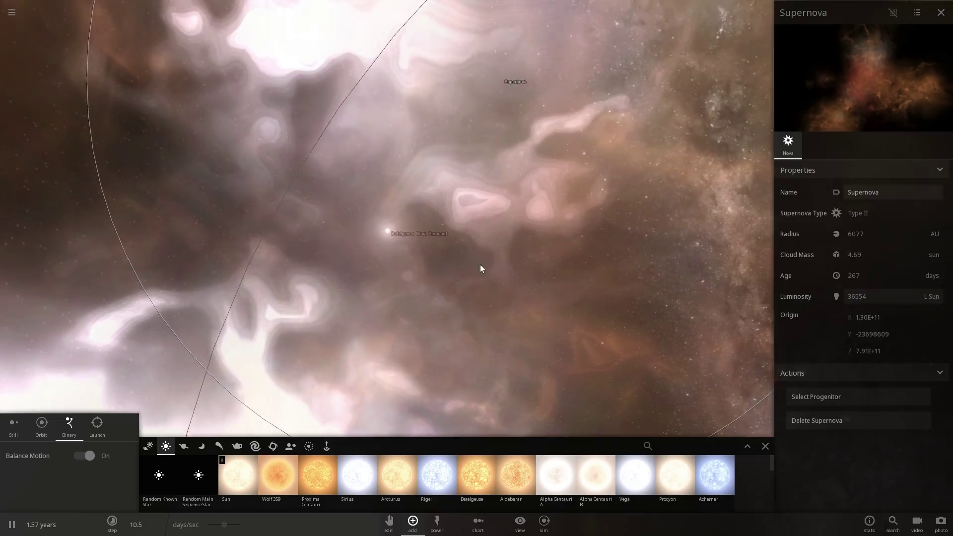
{"action": "right_click_drag", "start_coordinate": [478, 263], "coordinate": [410, 272]}
{"action": "scroll", "coordinate": [420, 266], "scroll_direction": "down", "scroll_amount": 3}
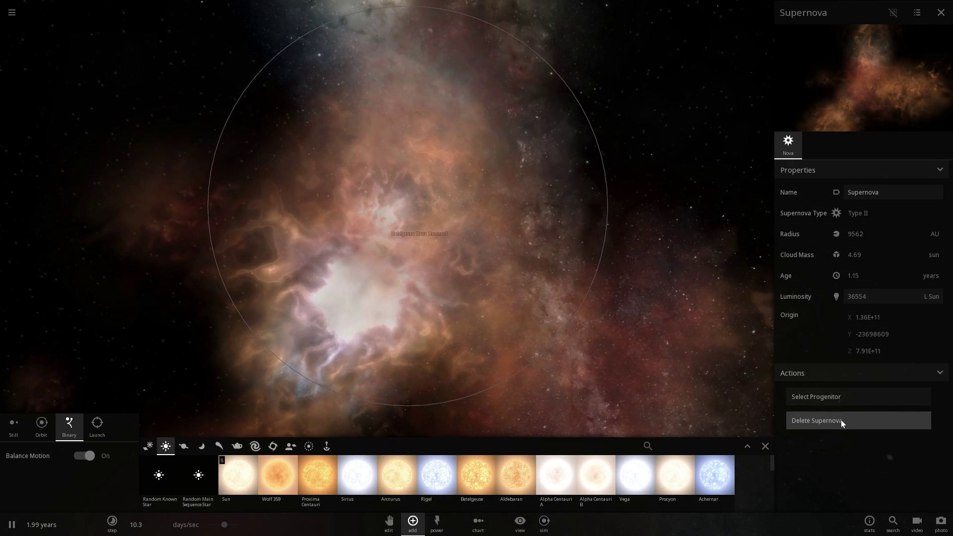
{"action": "left_click", "coordinate": [841, 420]}
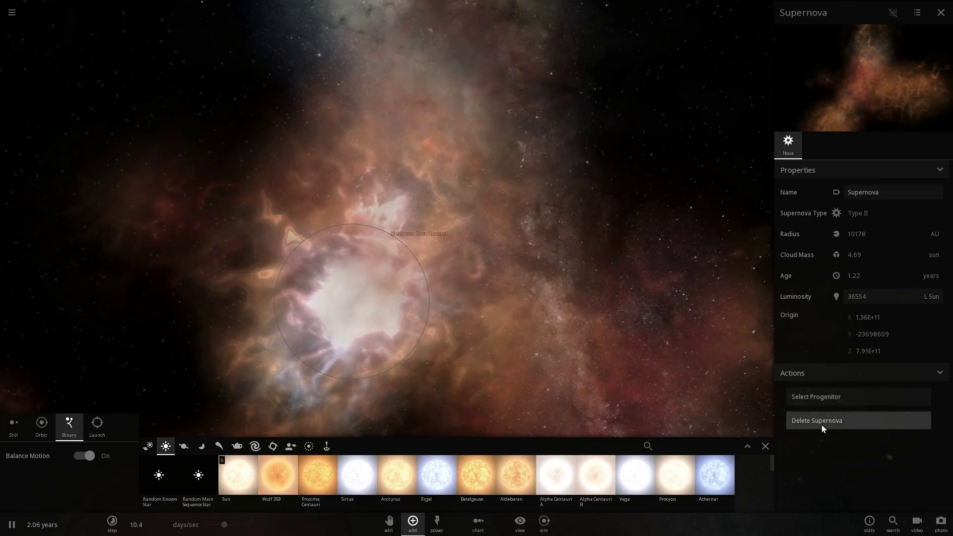
{"action": "right_click_drag", "start_coordinate": [485, 285], "coordinate": [439, 292]}
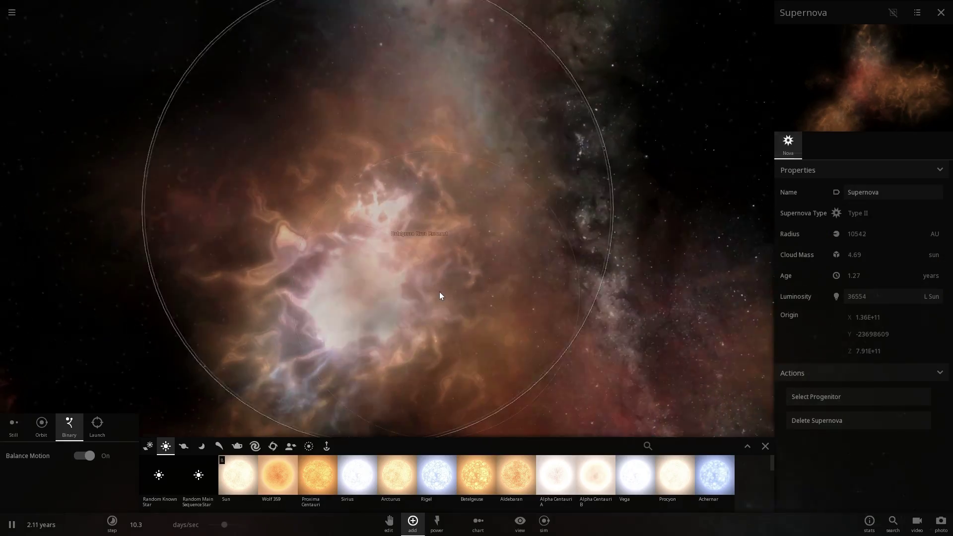
{"action": "scroll", "coordinate": [439, 292], "scroll_direction": "up", "scroll_amount": 3}
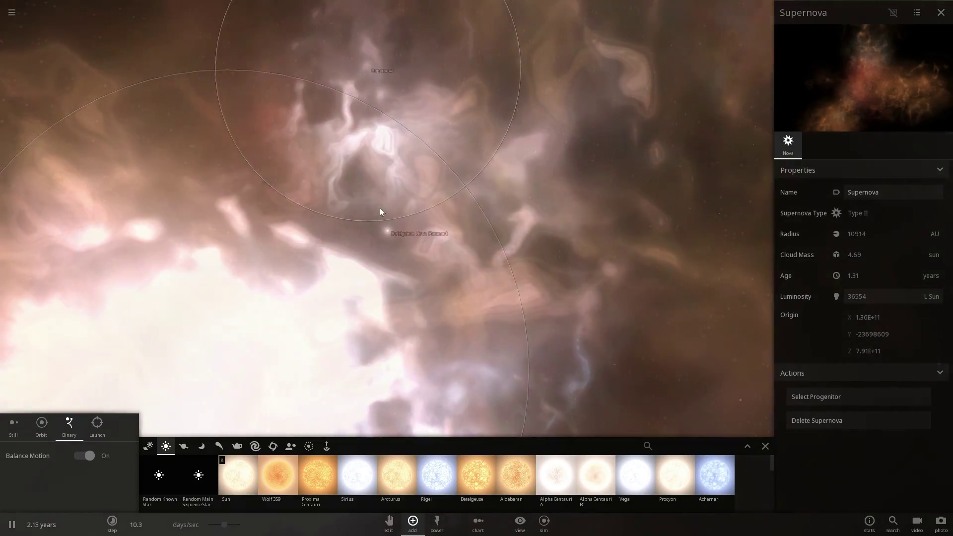
Open the Betelgeuse Nova Remnant's properties and examine the remnant inside the supernova cloud
{"action": "left_click", "coordinate": [387, 232]}
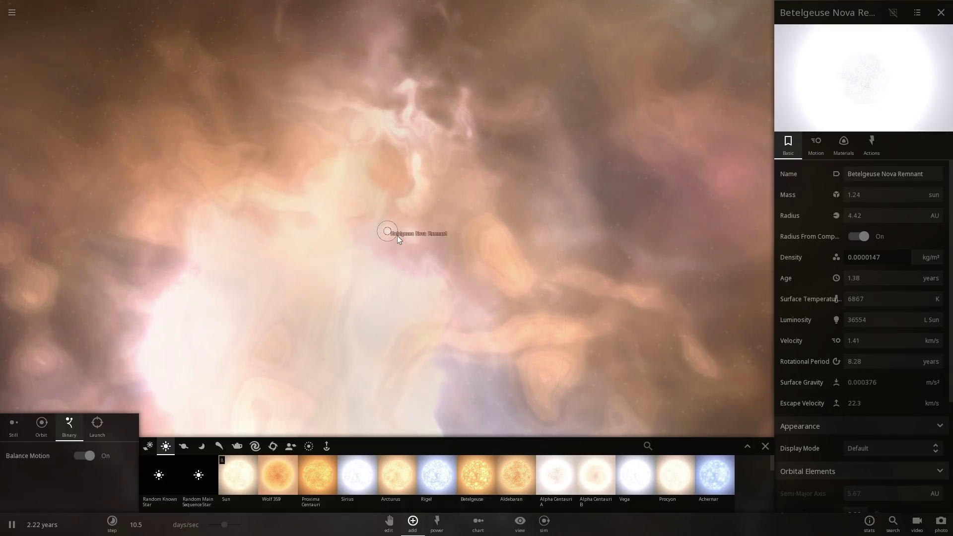
{"action": "mouse_move", "coordinate": [394, 273]}
{"action": "right_mouse_down"}
{"action": "mouse_move", "coordinate": [352, 294]}
{"action": "mouse_move", "coordinate": [474, 274]}
{"action": "right_mouse_up"}
{"action": "scroll", "coordinate": [351, 294], "scroll_direction": "down", "scroll_amount": 3}
{"action": "scroll", "coordinate": [415, 246], "scroll_direction": "down", "scroll_amount": 3}
{"action": "mouse_move", "coordinate": [410, 249]}
{"action": "left_mouse_down"}
{"action": "mouse_move", "coordinate": [455, 218]}
{"action": "mouse_move", "coordinate": [412, 237]}
{"action": "left_mouse_up"}
{"action": "scroll", "coordinate": [412, 236], "scroll_direction": "up", "scroll_amount": 3}
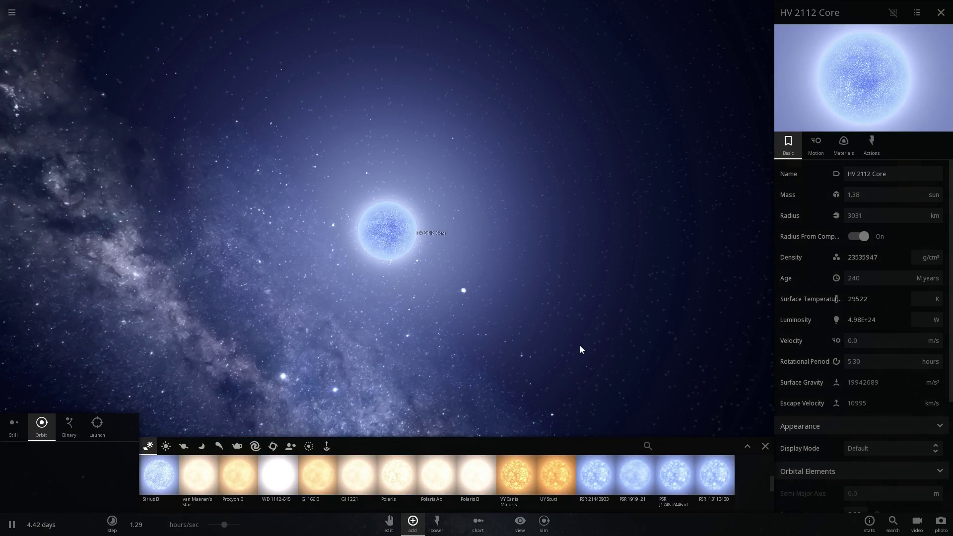
Examine the HV 2112 Core and its surface from several angles and distances
{"action": "right_click_drag", "start_coordinate": [580, 346], "coordinate": [531, 334]}
{"action": "scroll", "coordinate": [532, 335], "scroll_direction": "down", "scroll_amount": 3}
{"action": "scroll", "coordinate": [531, 334], "scroll_direction": "up", "scroll_amount": 1}
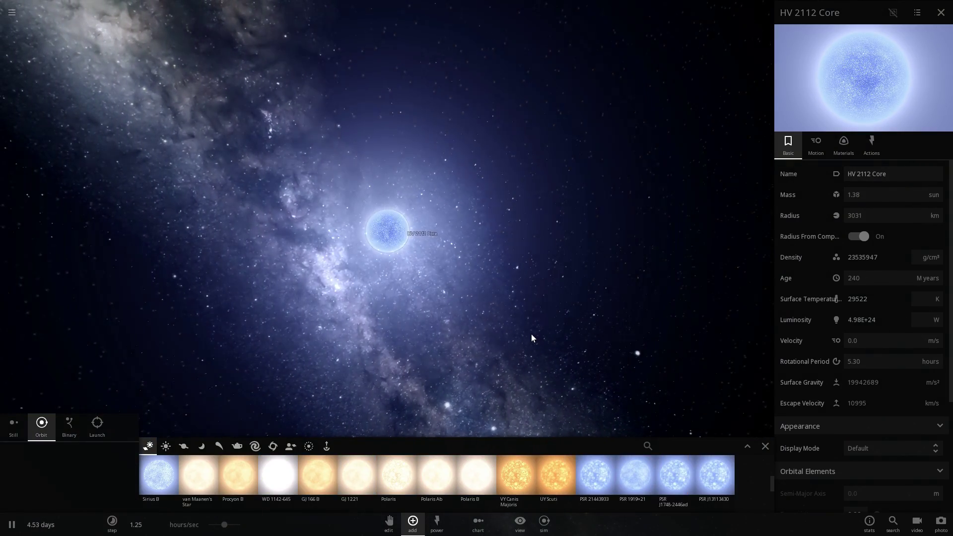
{"action": "scroll", "coordinate": [531, 335], "scroll_direction": "up", "scroll_amount": 3}
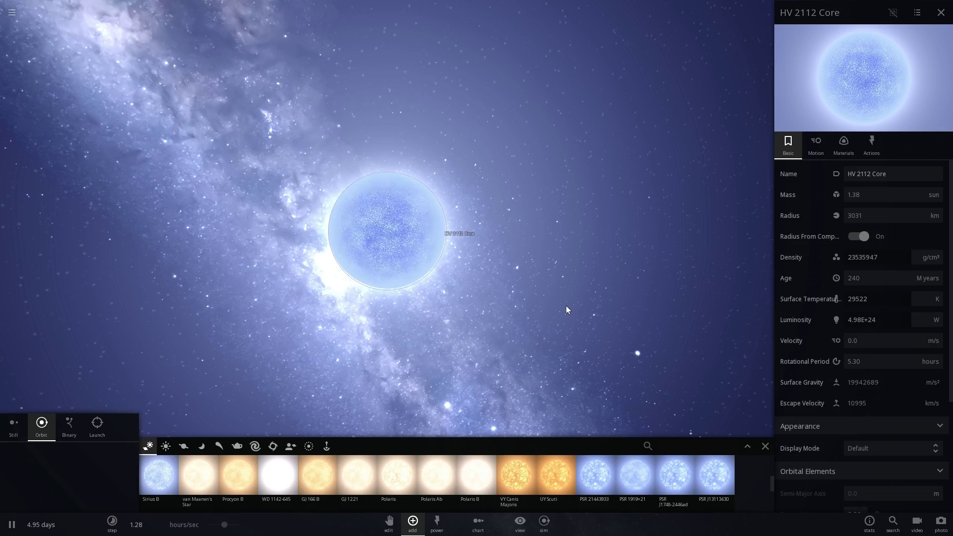
{"action": "right_click_drag", "start_coordinate": [534, 291], "coordinate": [585, 298]}
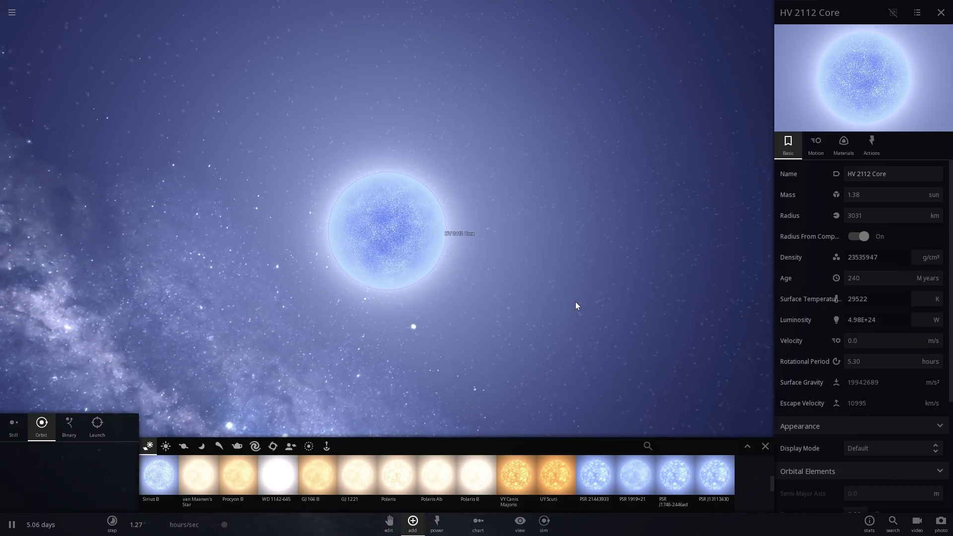
{"action": "scroll", "coordinate": [575, 302], "scroll_direction": "down", "scroll_amount": 3}
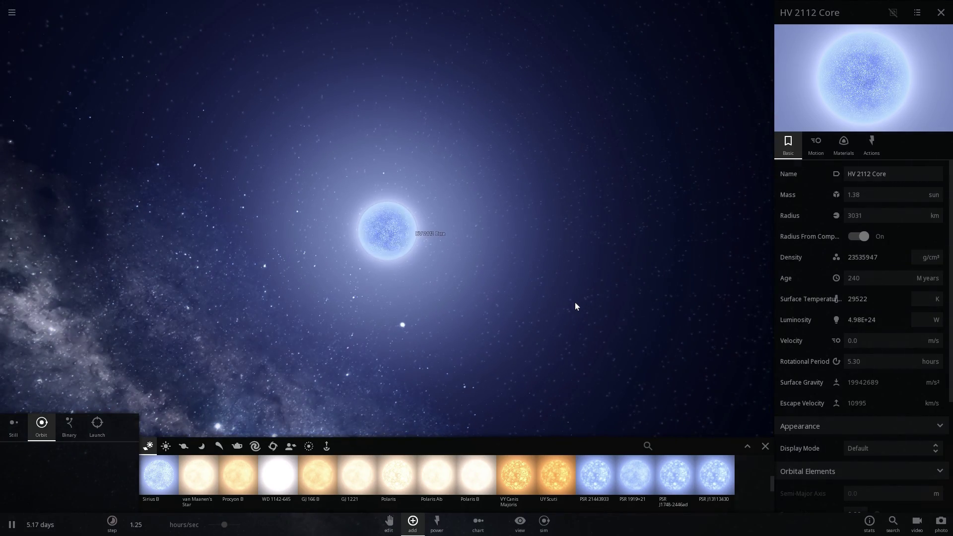
{"action": "left_click_drag", "start_coordinate": [575, 305], "coordinate": [465, 321]}
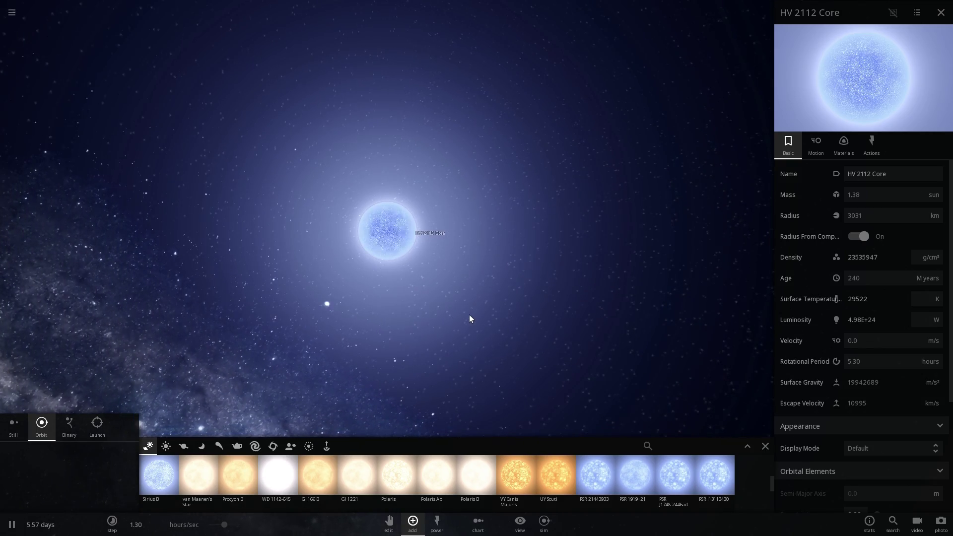
{"action": "scroll", "coordinate": [408, 246], "scroll_direction": "up", "scroll_amount": 5}
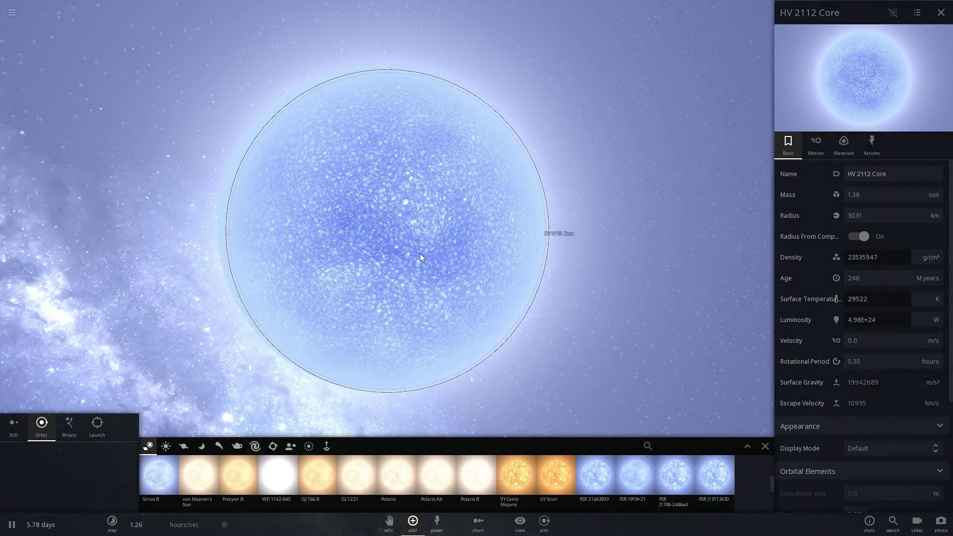
{"action": "scroll", "coordinate": [420, 254], "scroll_direction": "down", "scroll_amount": 2}
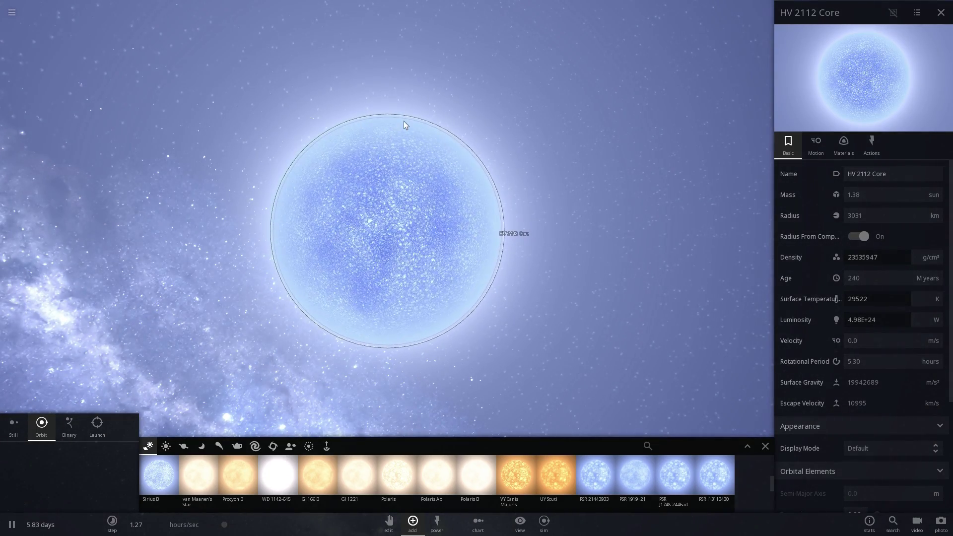
{"action": "scroll", "coordinate": [350, 301], "scroll_direction": "down", "scroll_amount": 4}
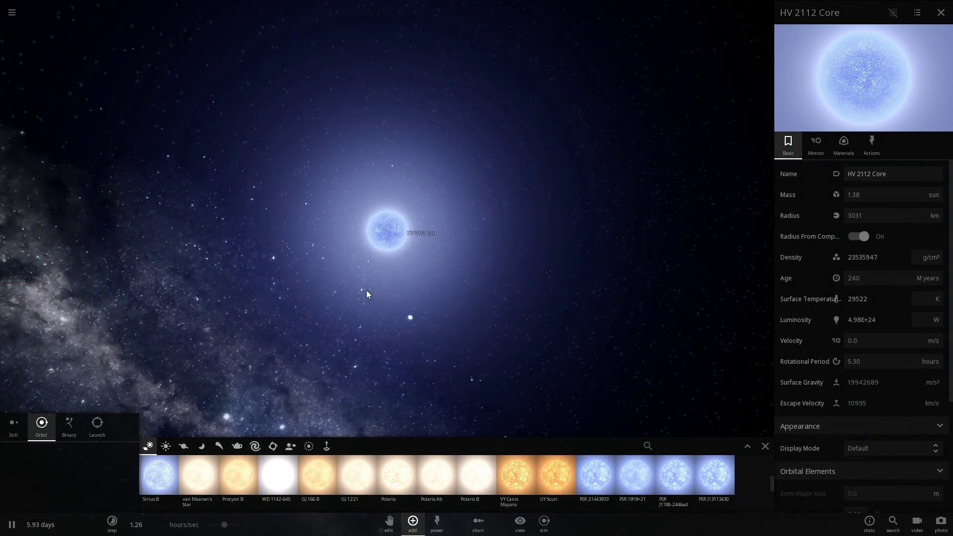
{"action": "scroll", "coordinate": [368, 290], "scroll_direction": "down", "scroll_amount": 3}
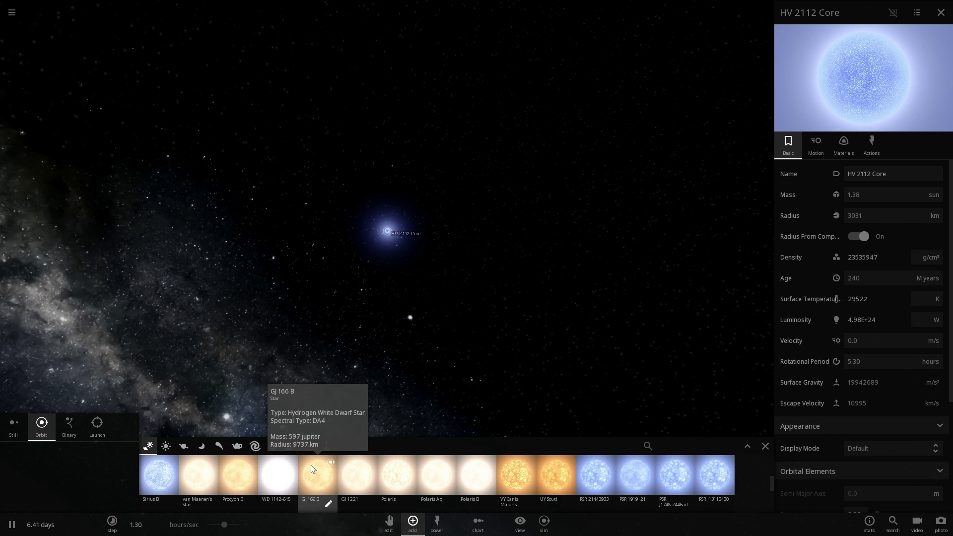
Try VY Canis Majoris in orbit around the HV 2112 Core, cancel it, and surround the core with an Ordered Sphere of particles
{"action": "left_click", "coordinate": [507, 476]}
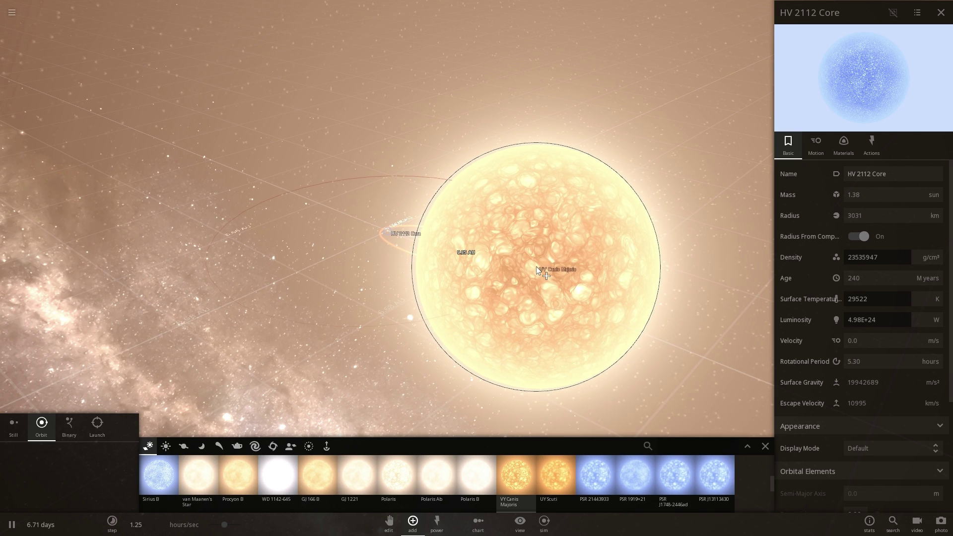
{"action": "key", "text": "Escape"}
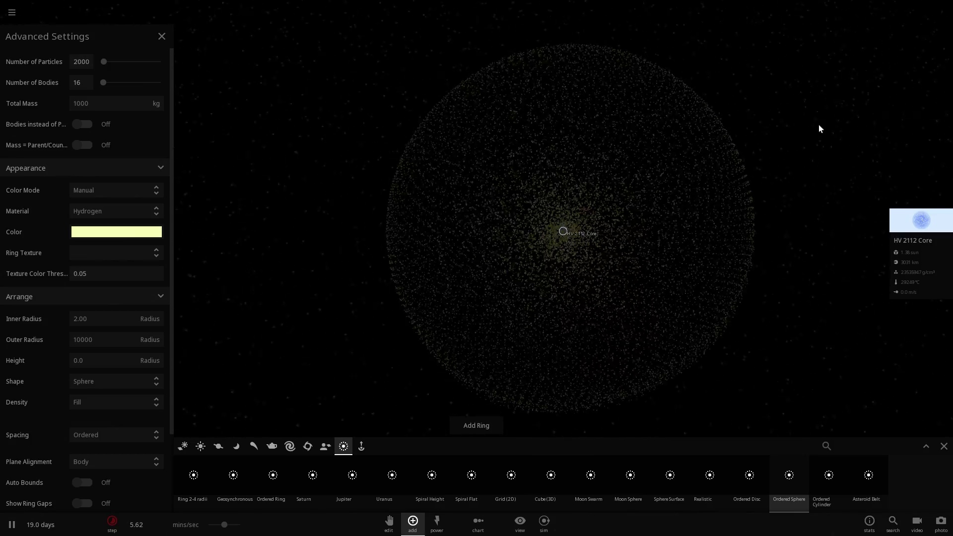
{"action": "left_click", "coordinate": [567, 237]}
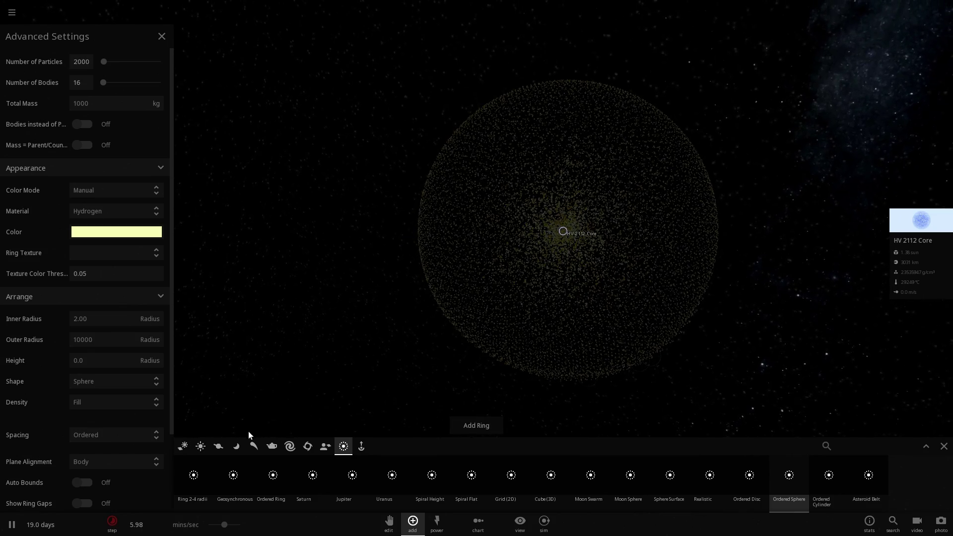
Try adding Polaris in orbit around the HV 2112 Core beside the particle sphere
{"action": "left_click", "coordinate": [207, 453]}
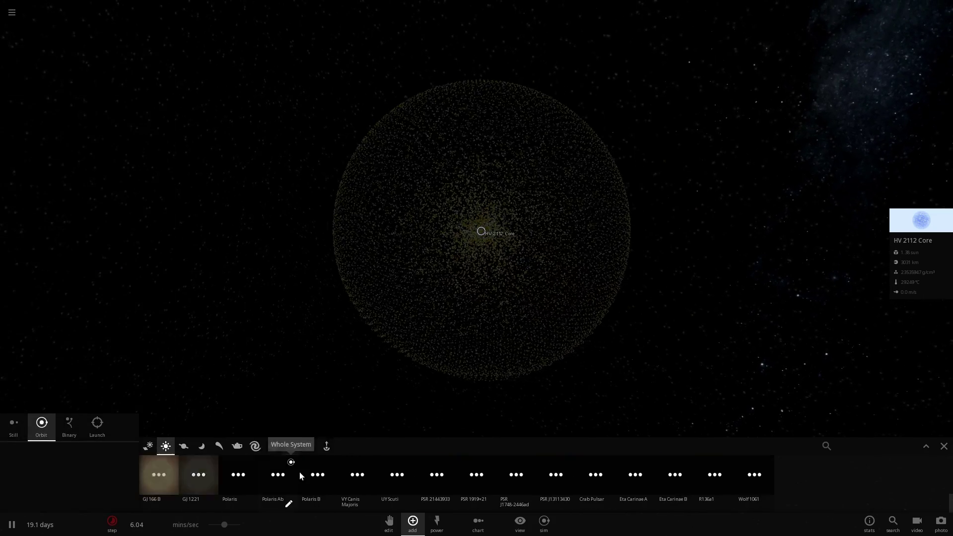
{"action": "left_click", "coordinate": [238, 476]}
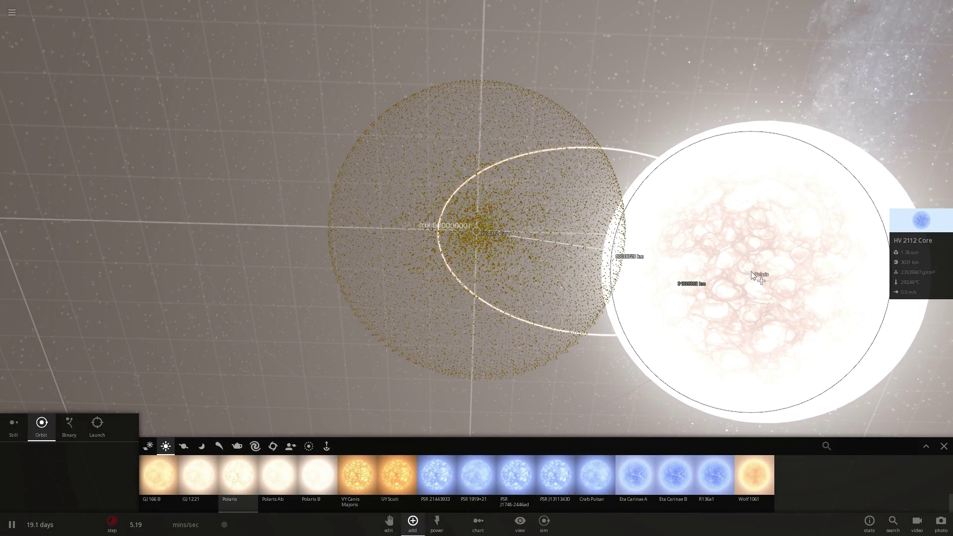
{"action": "left_click", "coordinate": [752, 272]}
{"action": "right_click_drag", "start_coordinate": [688, 277], "coordinate": [484, 234]}
{"action": "scroll", "coordinate": [636, 310], "scroll_direction": "up", "scroll_amount": 1}
{"action": "scroll", "coordinate": [628, 317], "scroll_direction": "down", "scroll_amount": 1}
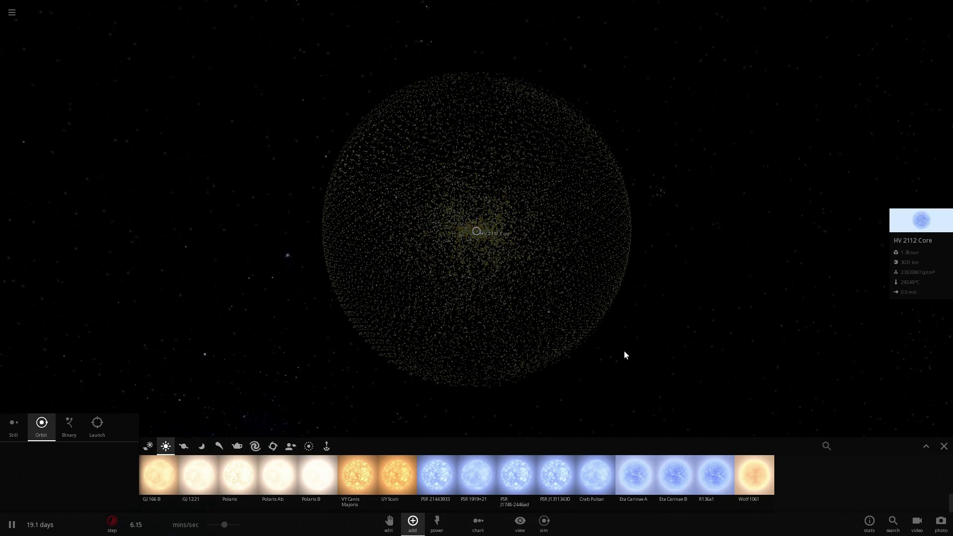
Focus on the HV 2112 Neutron Star at the edge of the particle sphere and examine its orbit around the core
{"action": "right_click_drag", "start_coordinate": [624, 350], "coordinate": [646, 413]}
{"action": "scroll", "coordinate": [636, 318], "scroll_direction": "up", "scroll_amount": 2}
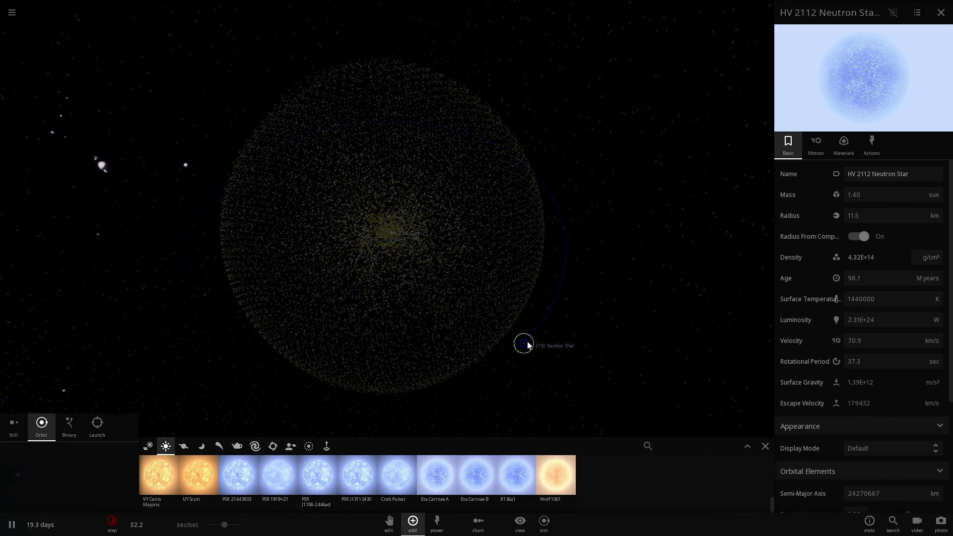
{"action": "double_click", "coordinate": [527, 346]}
{"action": "scroll", "coordinate": [496, 262], "scroll_direction": "up", "scroll_amount": 4}
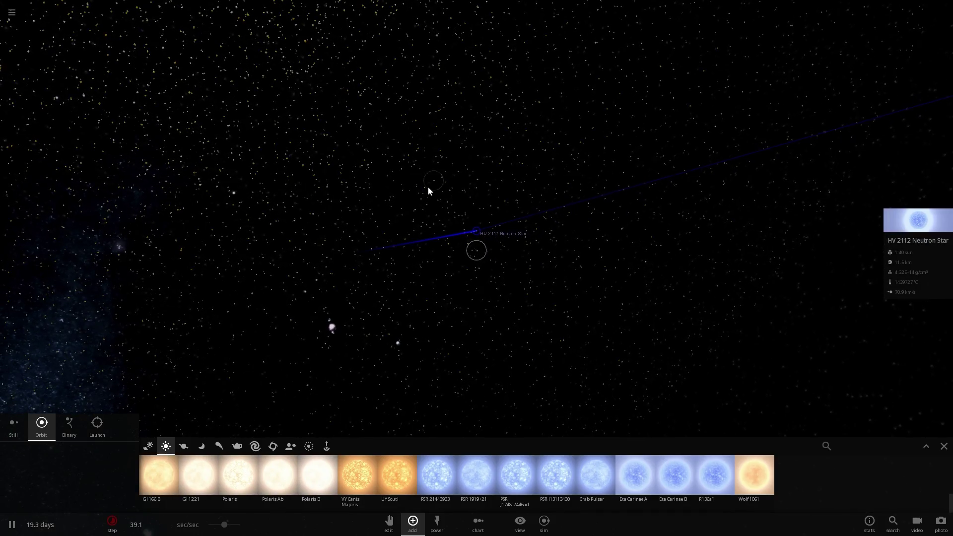
{"action": "scroll", "coordinate": [465, 226], "scroll_direction": "up", "scroll_amount": 3}
{"action": "scroll", "coordinate": [466, 226], "scroll_direction": "down", "scroll_amount": 3}
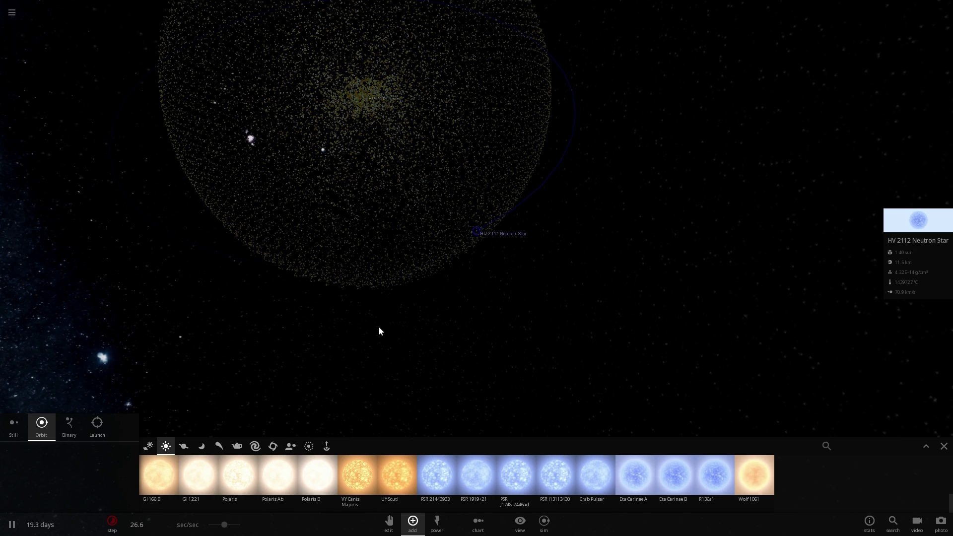
{"action": "right_click_drag", "start_coordinate": [379, 326], "coordinate": [385, 345]}
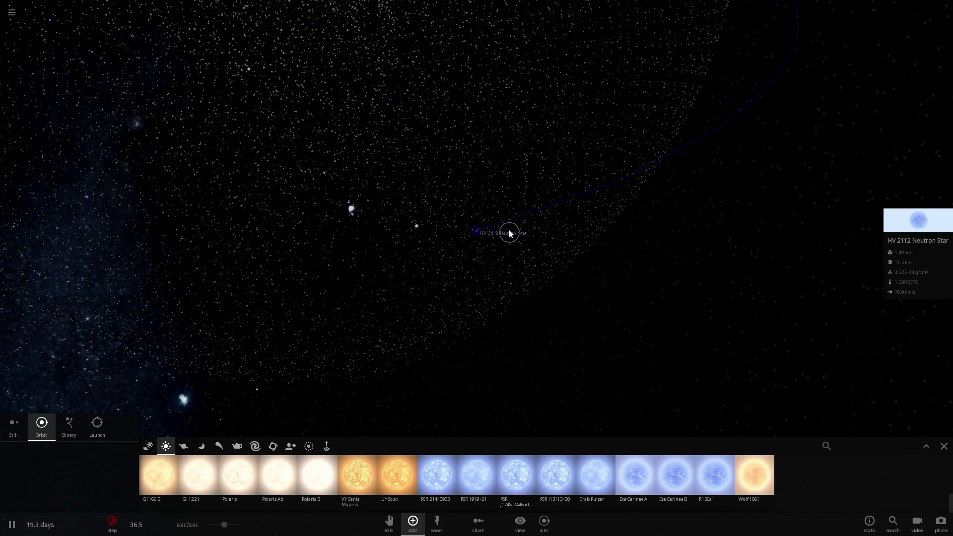
Examine the surface and glow of the HV 2112 Neutron Star up close and along its orbit path
{"action": "scroll", "coordinate": [503, 235], "scroll_direction": "up", "scroll_amount": 6}
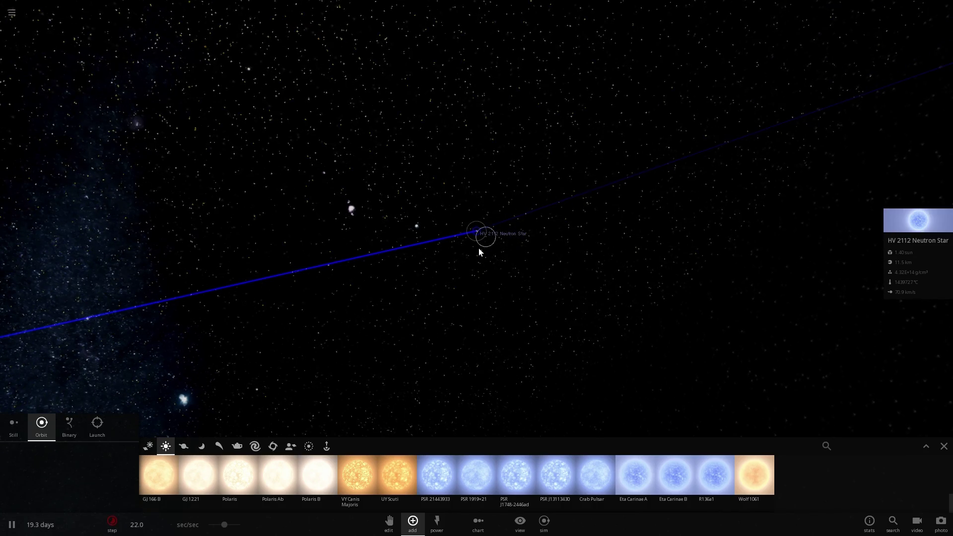
{"action": "scroll", "coordinate": [479, 245], "scroll_direction": "up", "scroll_amount": 6}
{"action": "scroll", "coordinate": [474, 238], "scroll_direction": "down", "scroll_amount": 1}
{"action": "scroll", "coordinate": [484, 206], "scroll_direction": "up", "scroll_amount": 3}
{"action": "scroll", "coordinate": [482, 211], "scroll_direction": "down", "scroll_amount": 4}
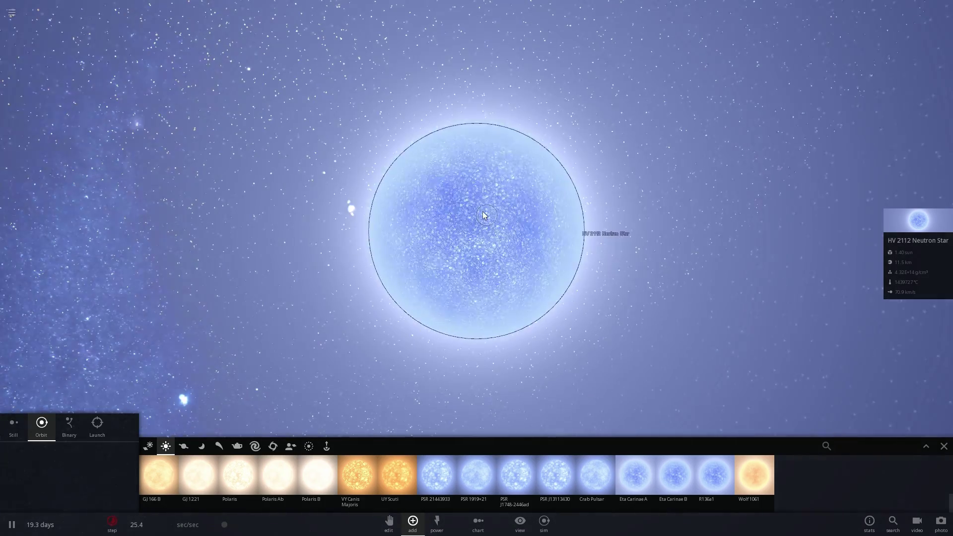
{"action": "left_click_drag", "start_coordinate": [609, 279], "coordinate": [630, 230]}
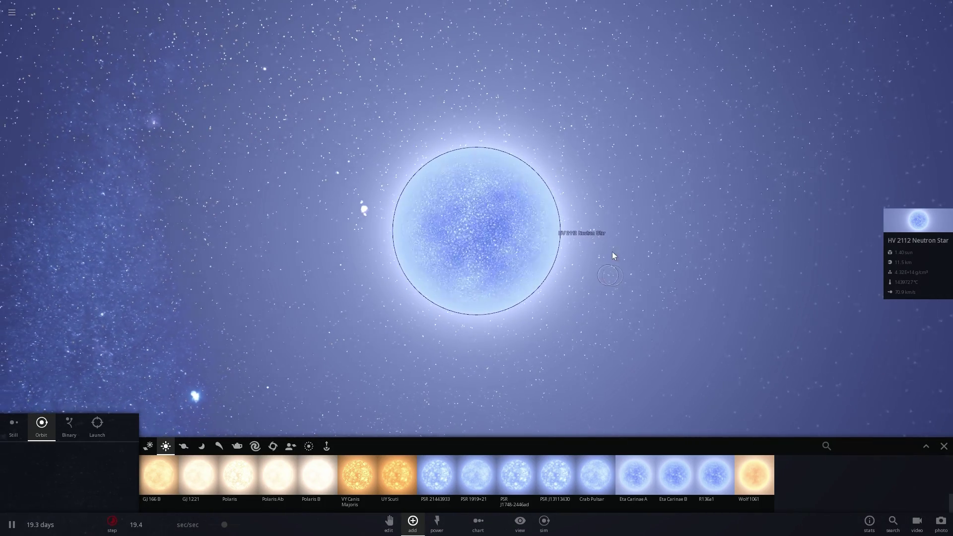
{"action": "scroll", "coordinate": [663, 141], "scroll_direction": "down", "scroll_amount": 5}
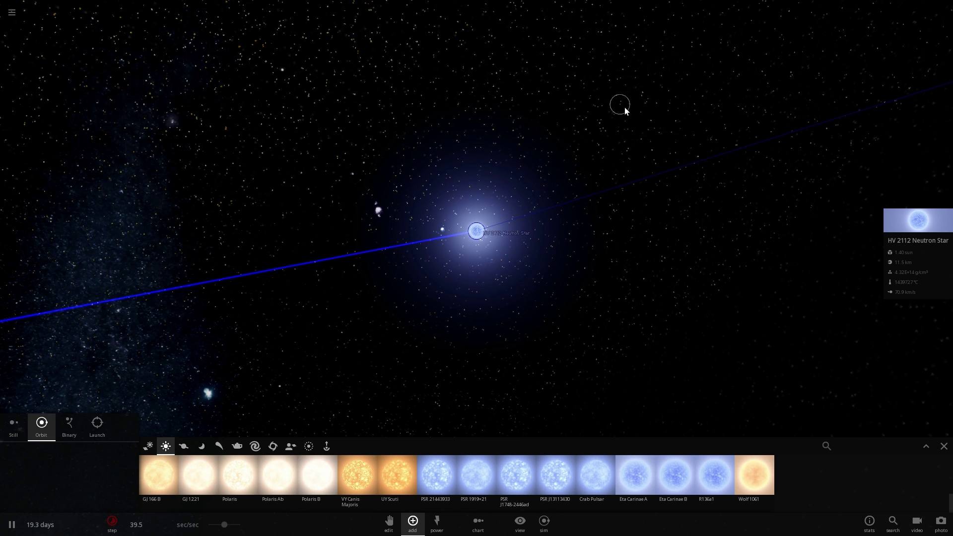
{"action": "right_click_drag", "start_coordinate": [570, 172], "coordinate": [551, 189]}
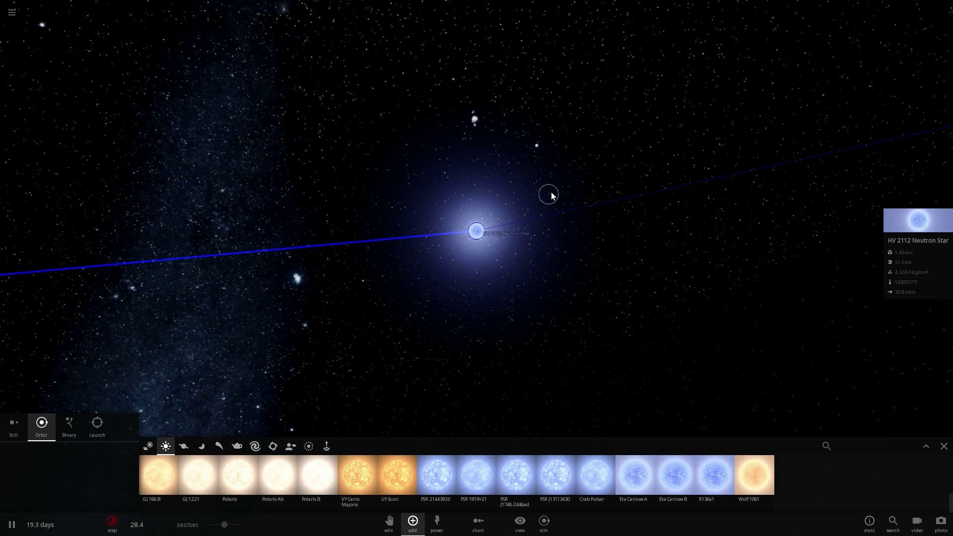
{"action": "left_click_drag", "start_coordinate": [549, 194], "coordinate": [581, 230]}
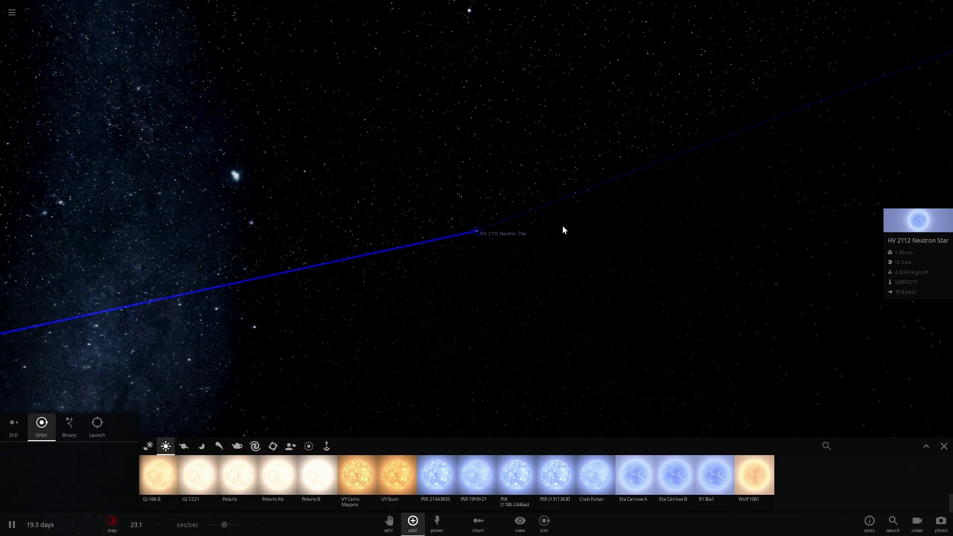
Reduce the semi-major axis of the HV 2112 Neutron Star's orbit to about 5,824,777 km
{"action": "scroll", "coordinate": [401, 284], "scroll_direction": "up", "scroll_amount": 4}
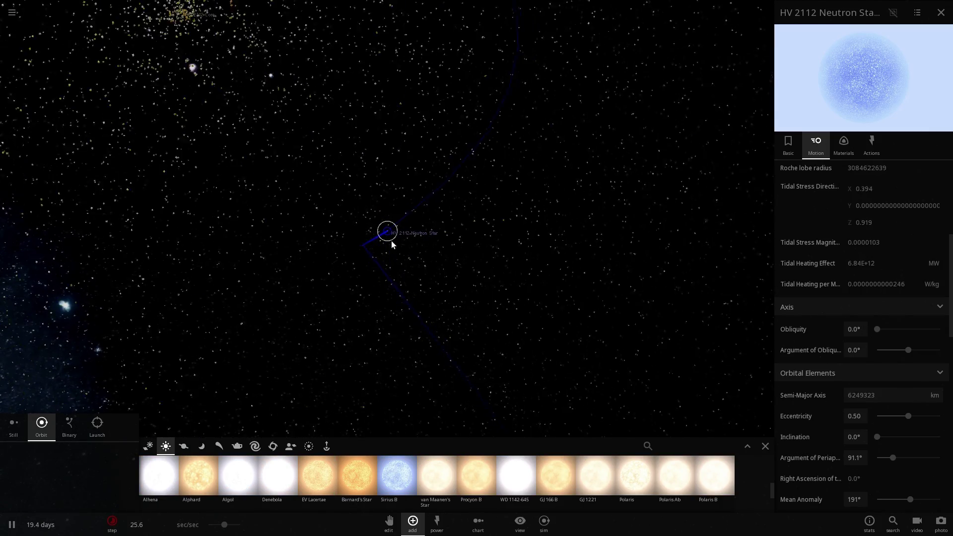
{"action": "right_click_drag", "start_coordinate": [347, 218], "coordinate": [419, 242]}
{"action": "left_click_drag", "start_coordinate": [416, 246], "coordinate": [381, 236]}
{"action": "scroll", "coordinate": [435, 225], "scroll_direction": "up", "scroll_amount": 8}
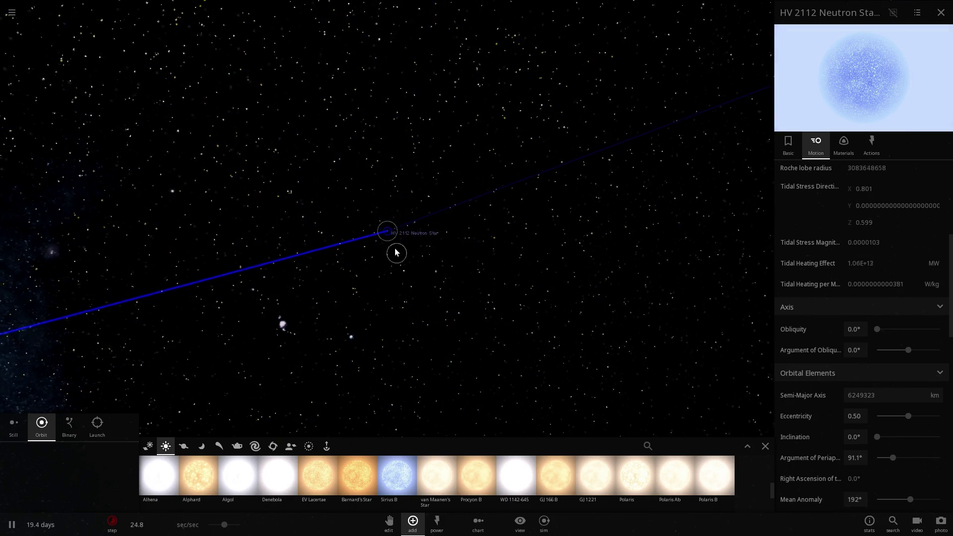
{"action": "left_click_drag", "start_coordinate": [880, 395], "coordinate": [874, 410]}
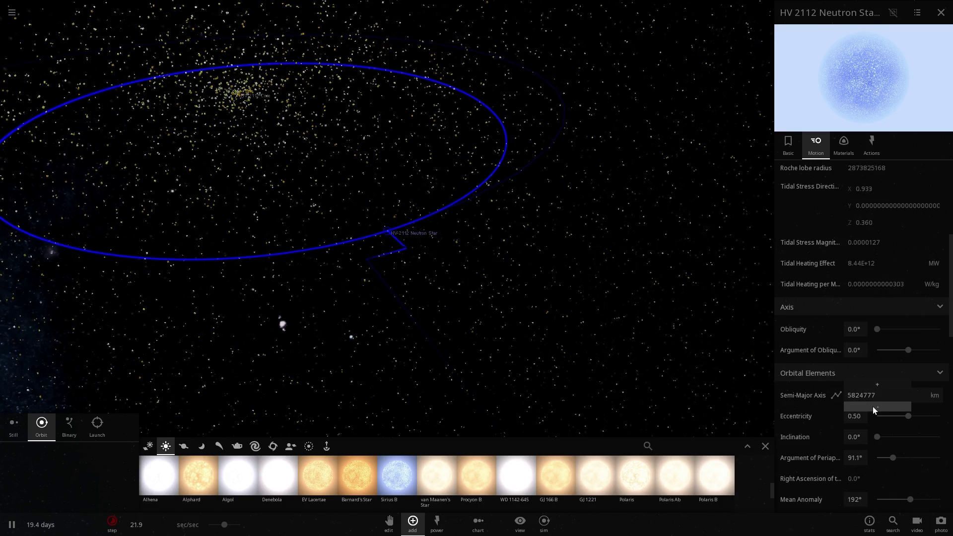
Examine the neutron star's orbit inside the particle sphere from several angles and distances
{"action": "right_click_drag", "start_coordinate": [458, 241], "coordinate": [466, 290]}
{"action": "scroll", "coordinate": [467, 289], "scroll_direction": "down", "scroll_amount": 3}
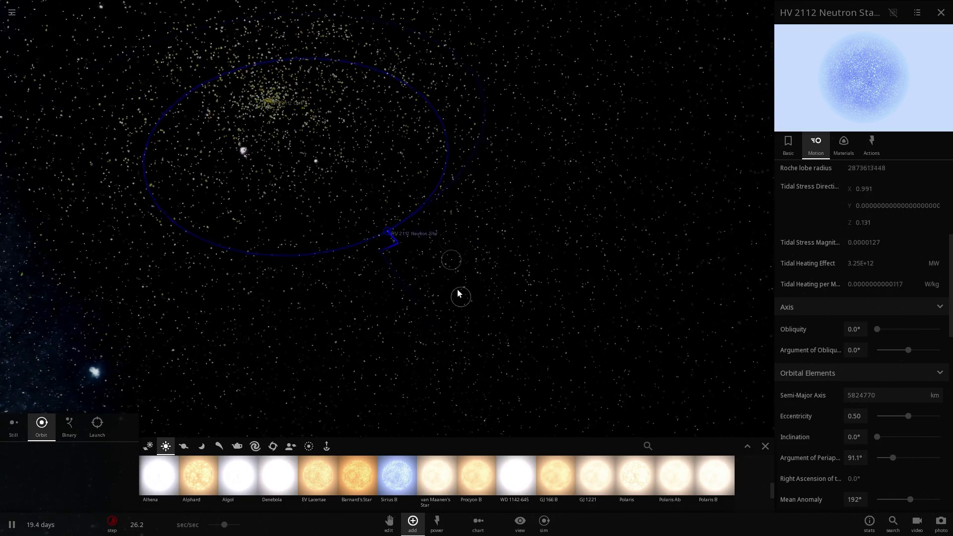
{"action": "left_click_drag", "start_coordinate": [457, 294], "coordinate": [397, 232]}
{"action": "scroll", "coordinate": [365, 239], "scroll_direction": "down", "scroll_amount": 5}
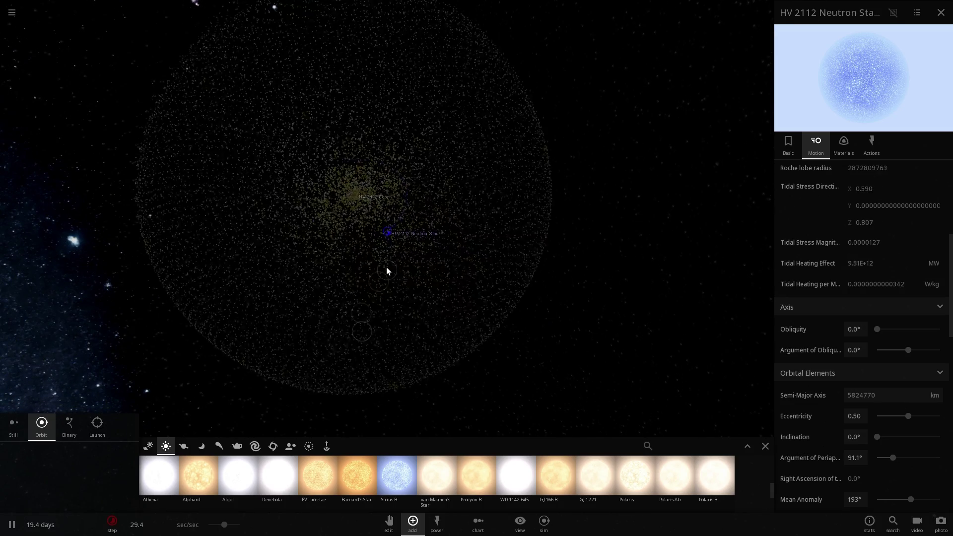
{"action": "scroll", "coordinate": [388, 263], "scroll_direction": "up", "scroll_amount": 5}
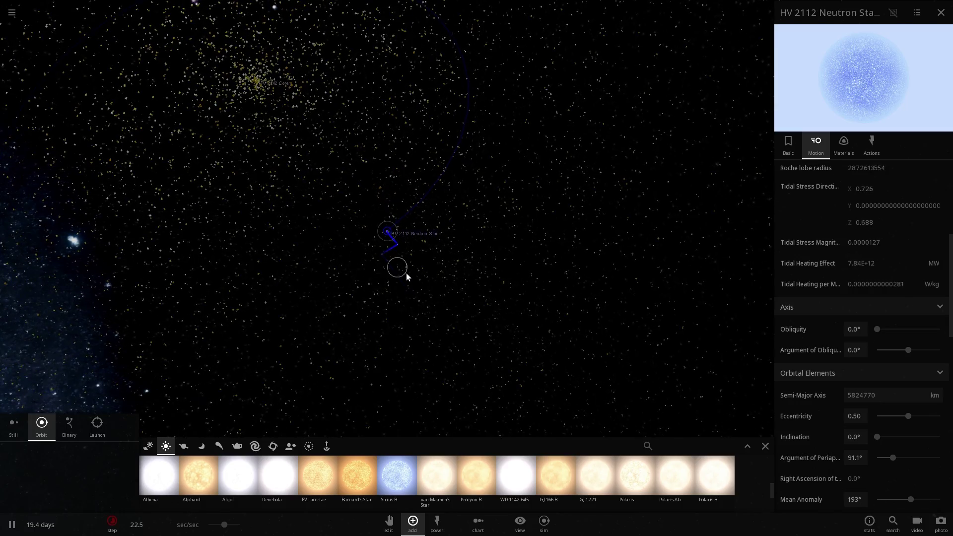
{"action": "left_click_drag", "start_coordinate": [407, 276], "coordinate": [391, 235]}
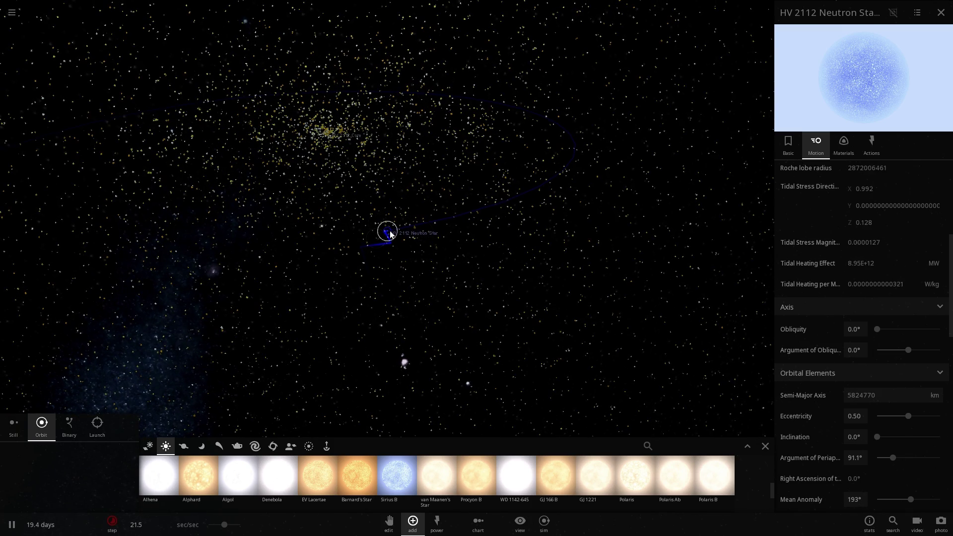
Compare the motion properties of the HV 2112 Core and the HV 2112 Neutron Star
{"action": "left_click", "coordinate": [328, 139]}
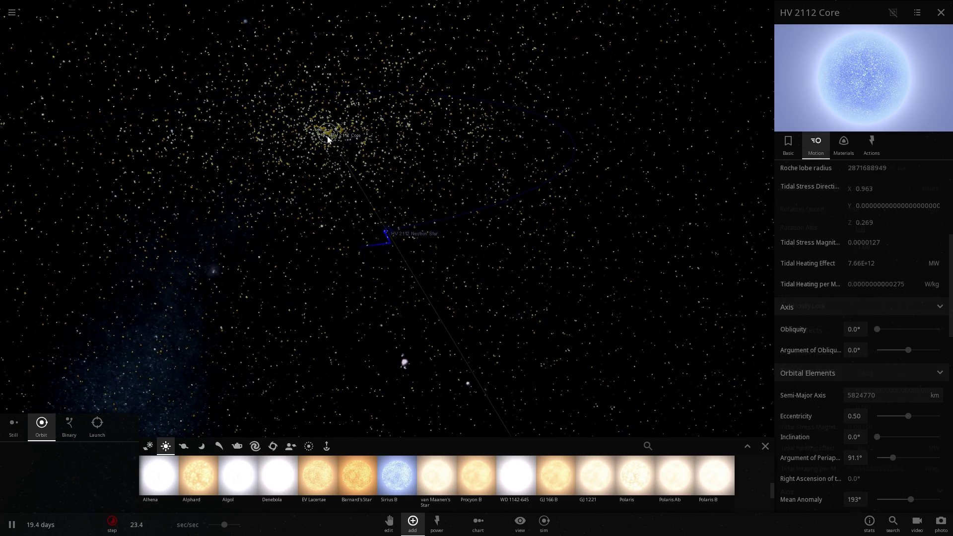
{"action": "left_click", "coordinate": [391, 242]}
{"action": "mouse_move", "coordinate": [390, 241]}
{"action": "left_mouse_down"}
{"action": "mouse_move", "coordinate": [408, 250]}
{"action": "mouse_move", "coordinate": [392, 238]}
{"action": "left_mouse_up"}
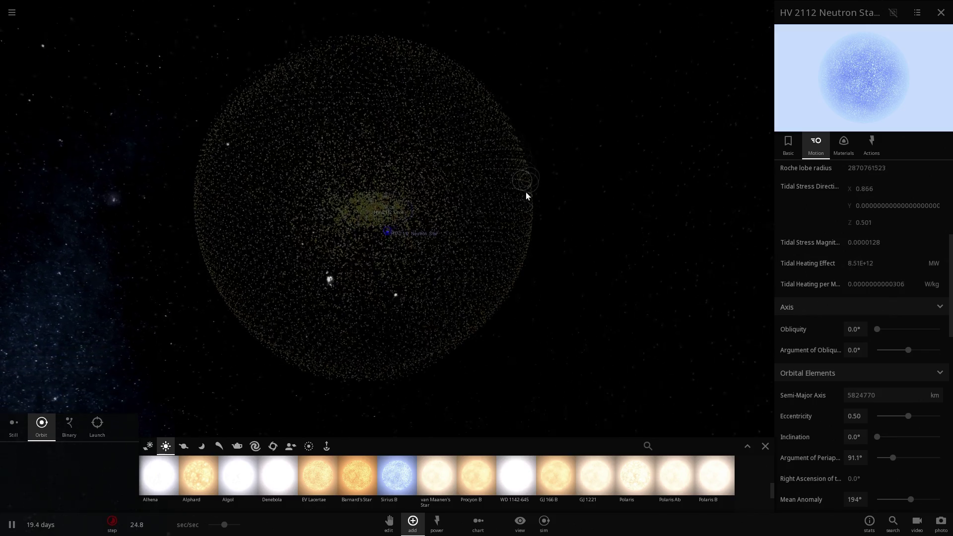
{"action": "left_click_drag", "start_coordinate": [430, 255], "coordinate": [387, 233]}
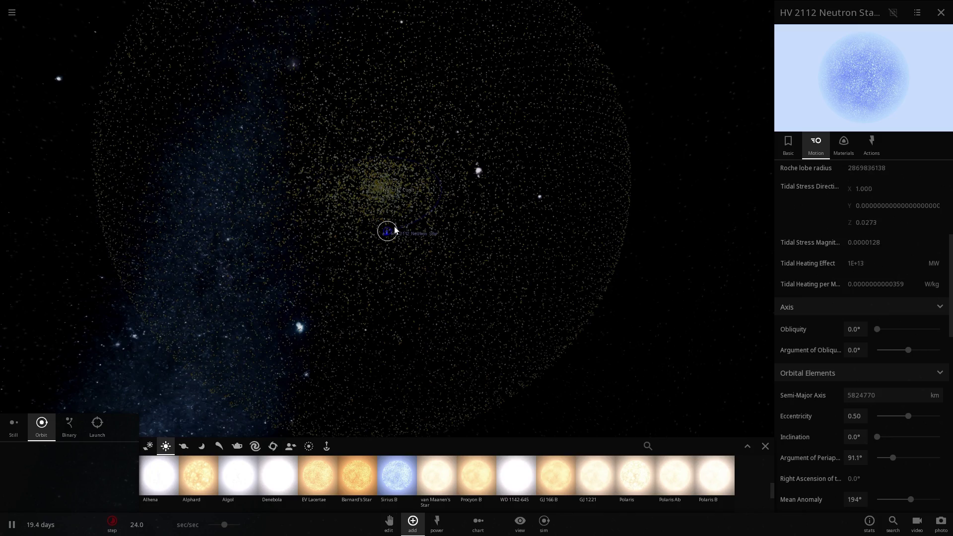
{"action": "left_click_drag", "start_coordinate": [387, 230], "coordinate": [377, 210]}
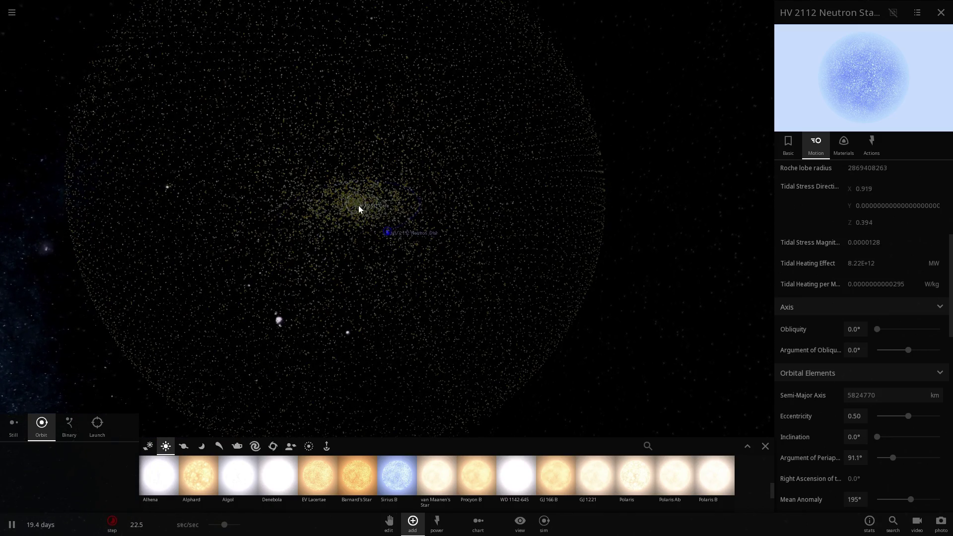
{"action": "left_click", "coordinate": [362, 208]}
{"action": "left_click", "coordinate": [385, 234]}
Check the HV 2112 Core's motion properties, then reduce the neutron star's semi-major axis to about 5,111,358 km
{"action": "left_click_drag", "start_coordinate": [386, 237], "coordinate": [426, 242]}
{"action": "scroll", "coordinate": [394, 234], "scroll_direction": "up", "scroll_amount": 3}
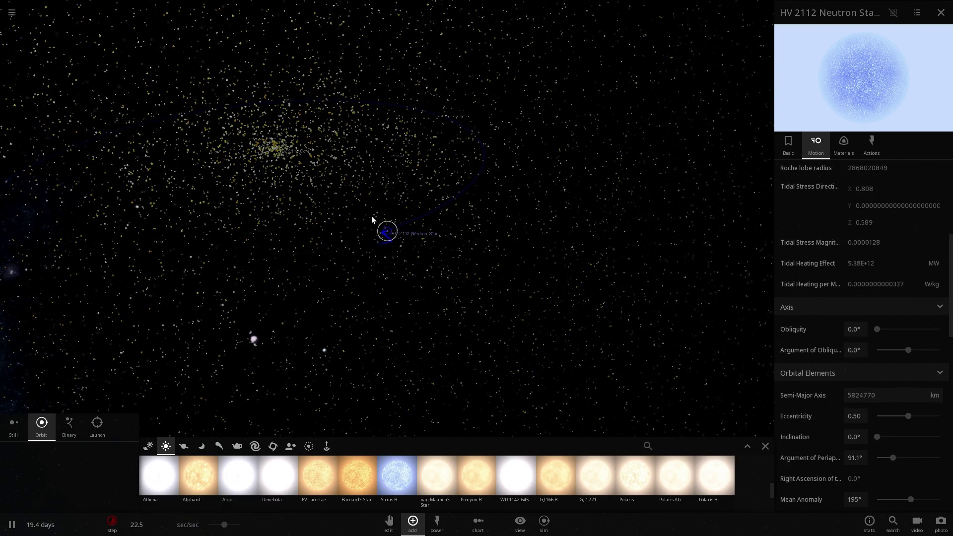
{"action": "left_click", "coordinate": [277, 149]}
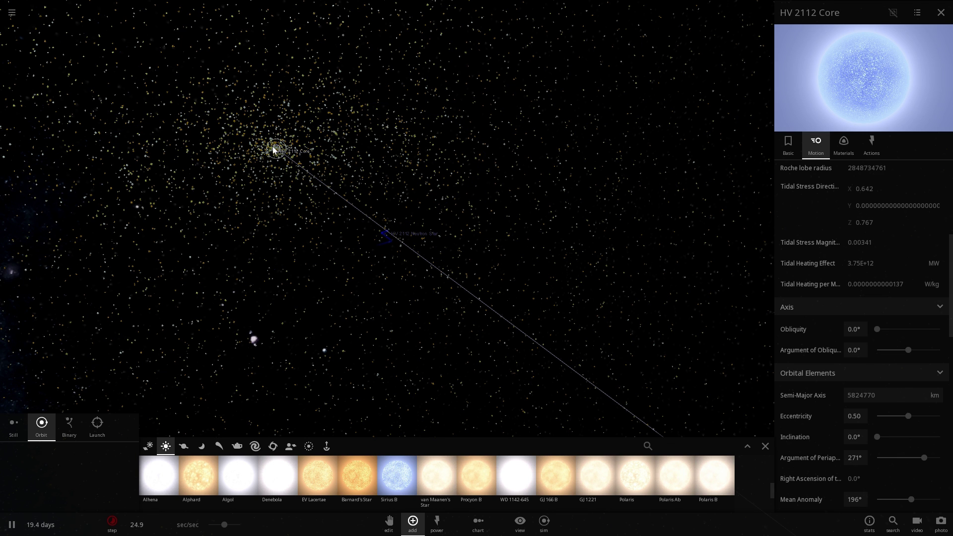
{"action": "left_click", "coordinate": [385, 234]}
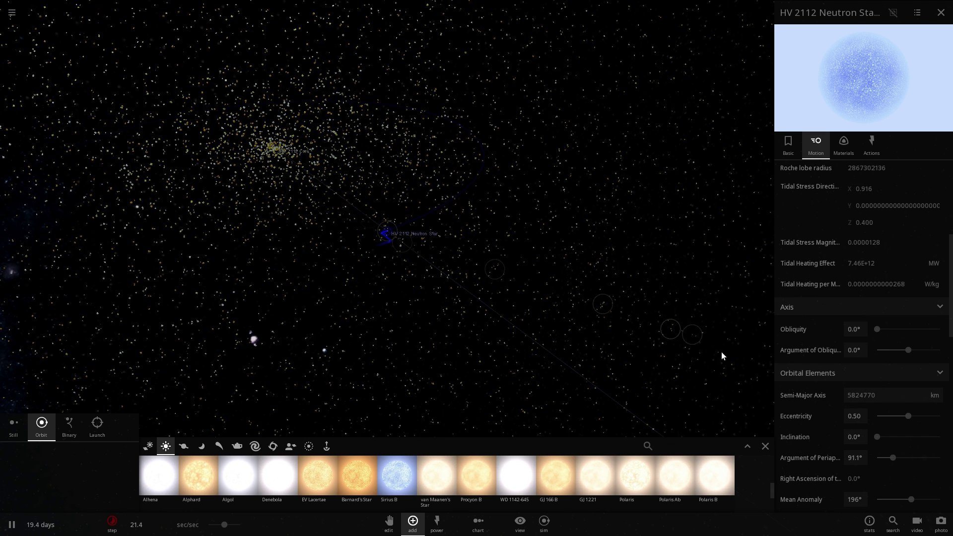
{"action": "left_click", "coordinate": [882, 407]}
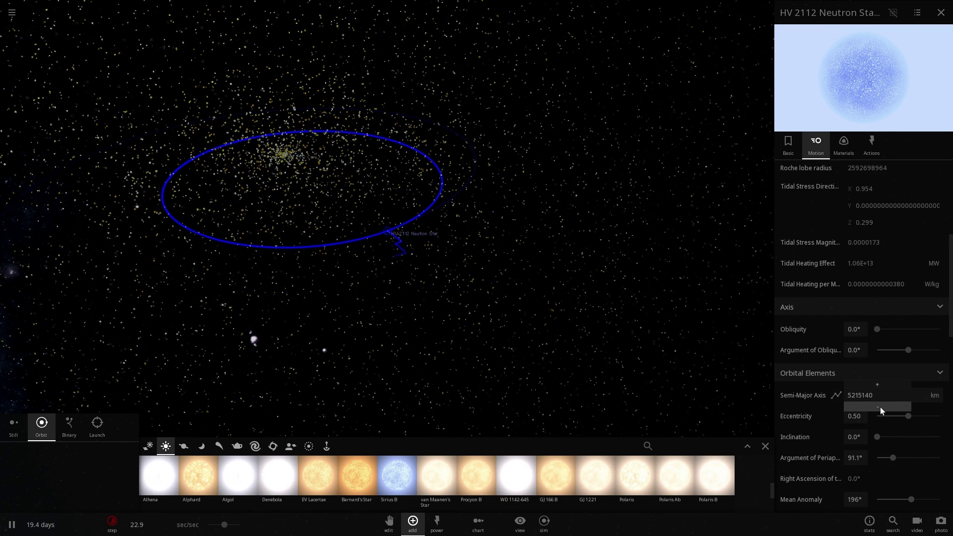
{"action": "left_click", "coordinate": [880, 407]}
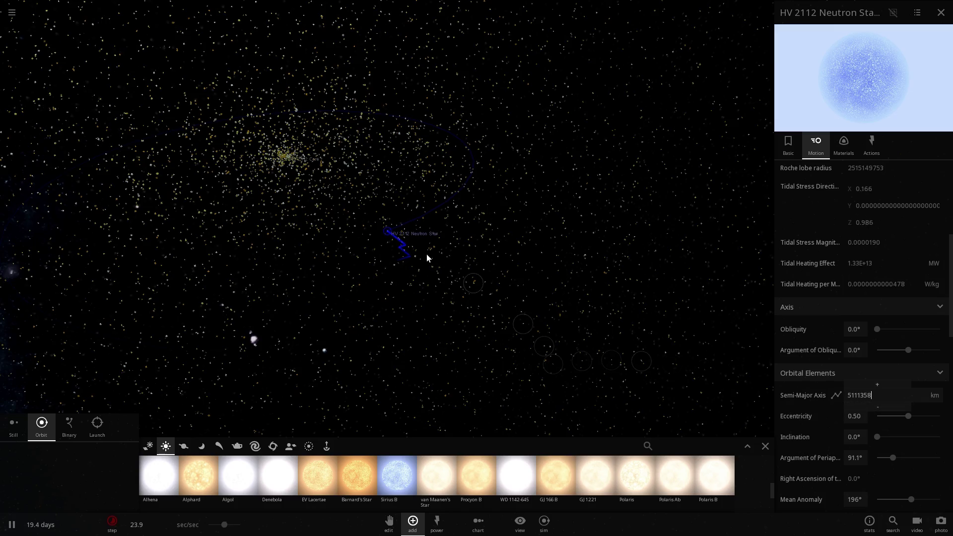
Examine how close the neutron star passes to the dense centre of the particle sphere
{"action": "scroll", "coordinate": [425, 253], "scroll_direction": "down", "scroll_amount": 5}
{"action": "right_click_drag", "start_coordinate": [425, 253], "coordinate": [401, 263]}
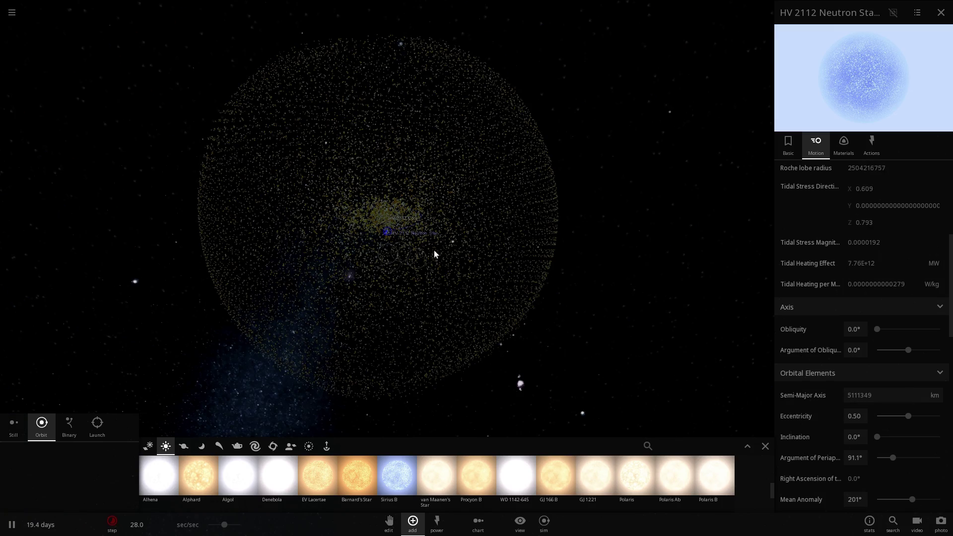
{"action": "scroll", "coordinate": [409, 258], "scroll_direction": "up", "scroll_amount": 3}
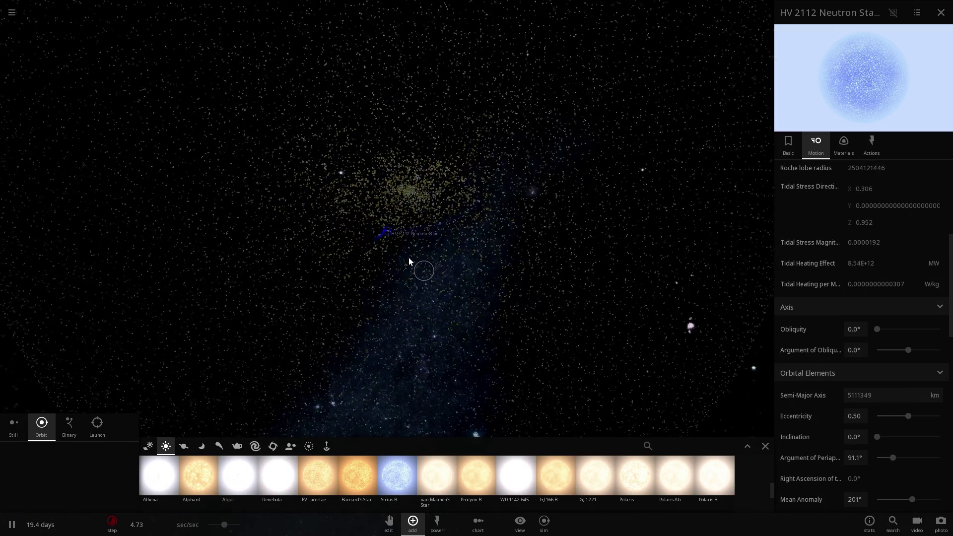
{"action": "left_click_drag", "start_coordinate": [387, 232], "coordinate": [433, 233]}
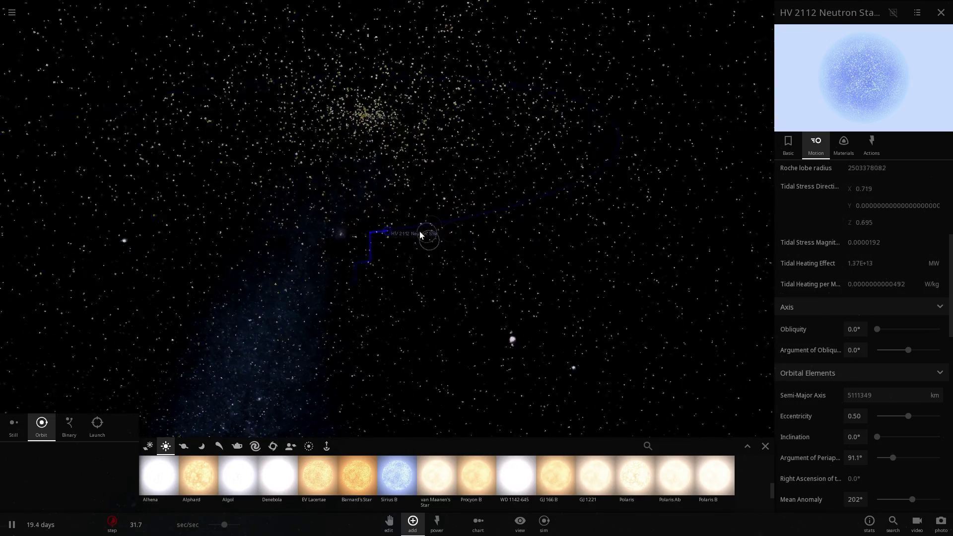
{"action": "right_click_drag", "start_coordinate": [418, 217], "coordinate": [412, 219]}
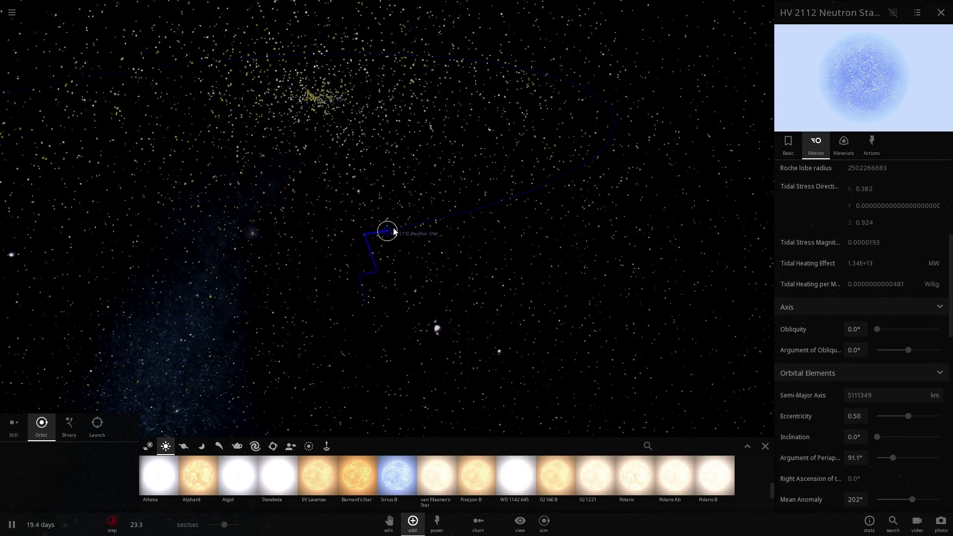
{"action": "mouse_move", "coordinate": [395, 231]}
{"action": "left_mouse_down"}
{"action": "mouse_move", "coordinate": [421, 210]}
{"action": "mouse_move", "coordinate": [369, 185]}
{"action": "mouse_move", "coordinate": [394, 245]}
{"action": "left_mouse_up"}
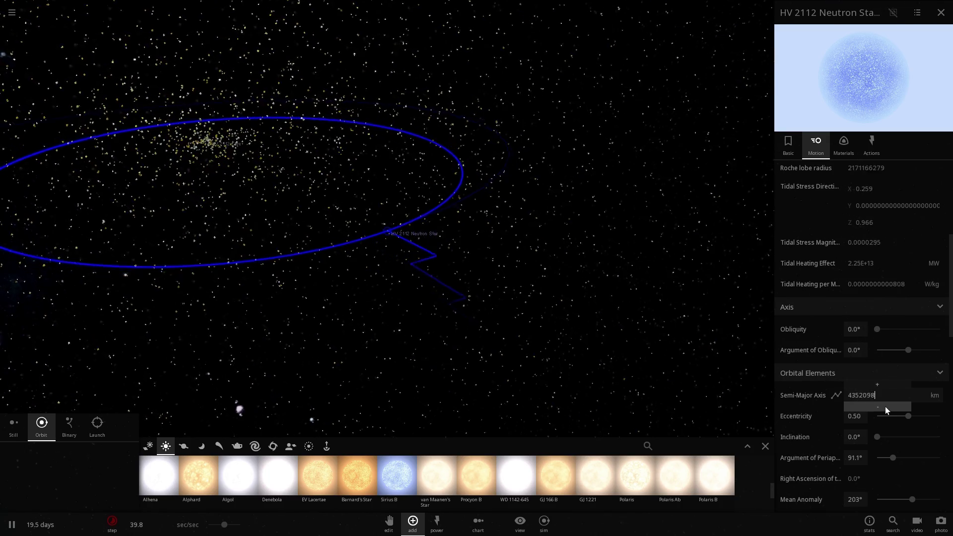
Shrink the HV 2112 Neutron Star's orbit around the core in stages to a semi-major axis of about 248,158 km
{"action": "left_click", "coordinate": [886, 406]}
{"action": "left_click", "coordinate": [886, 406]}
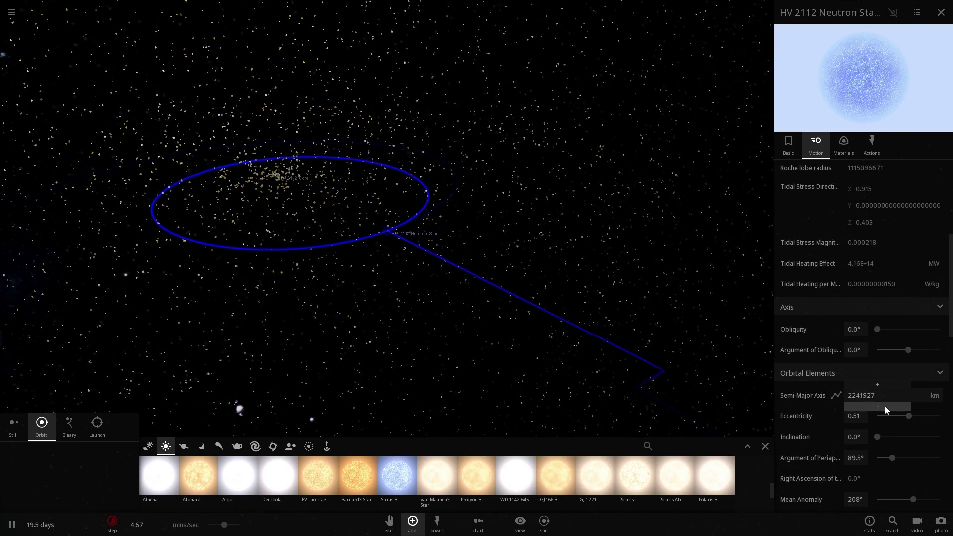
{"action": "left_click", "coordinate": [886, 406]}
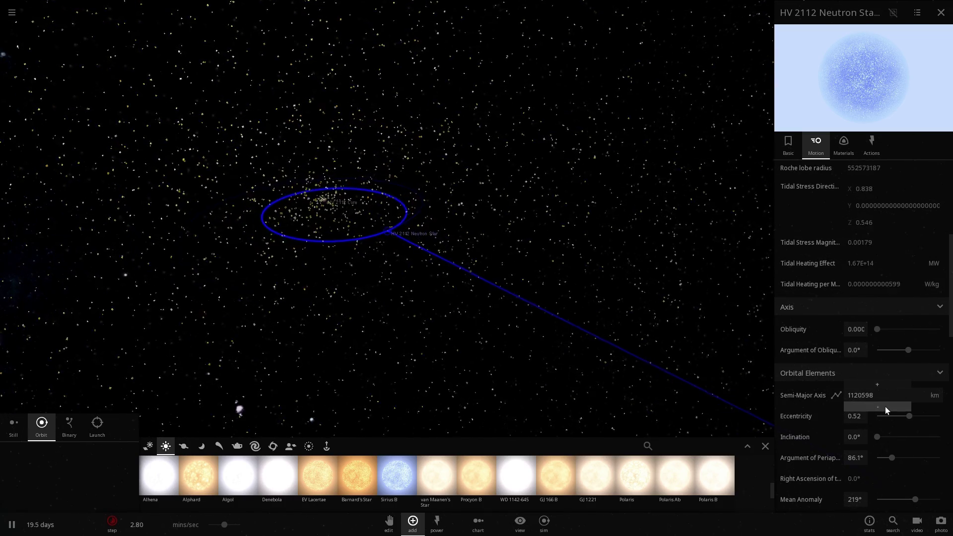
{"action": "left_click", "coordinate": [886, 407]}
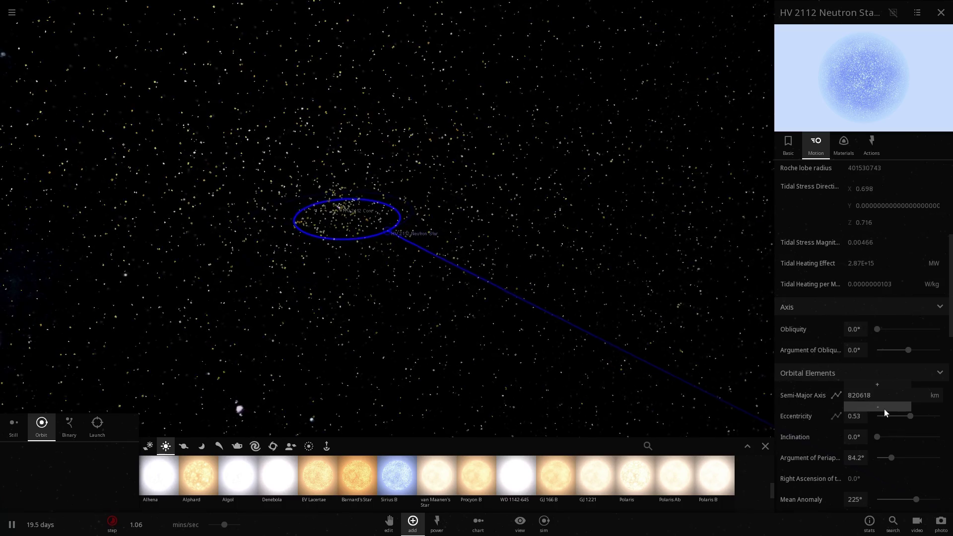
{"action": "left_click", "coordinate": [885, 407]}
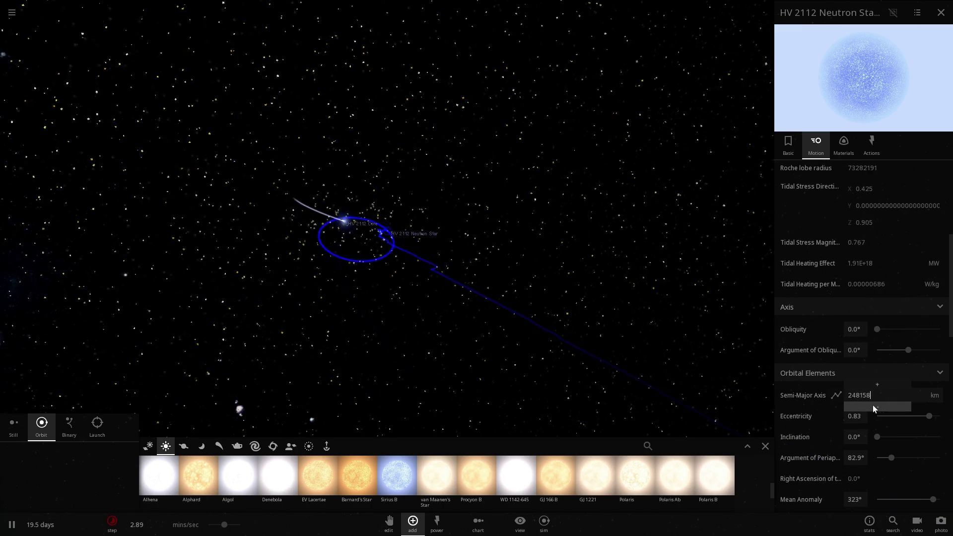
Shrink the HV 2112 Neutron Star's orbit to a semi-major axis of about 74,174 km or less and set its eccentricity to 0.00
{"action": "scroll", "coordinate": [499, 299], "scroll_direction": "up", "scroll_amount": 3}
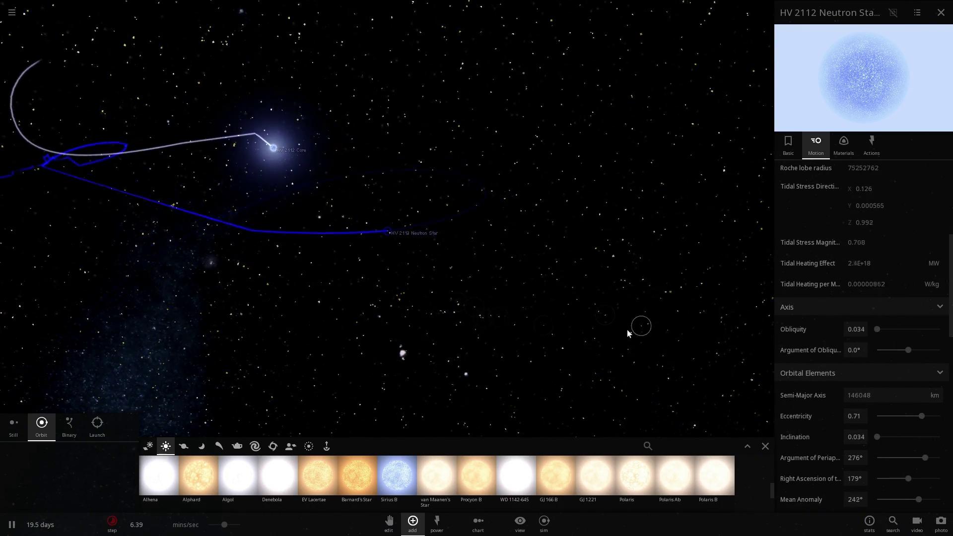
{"action": "key", "text": "space"}
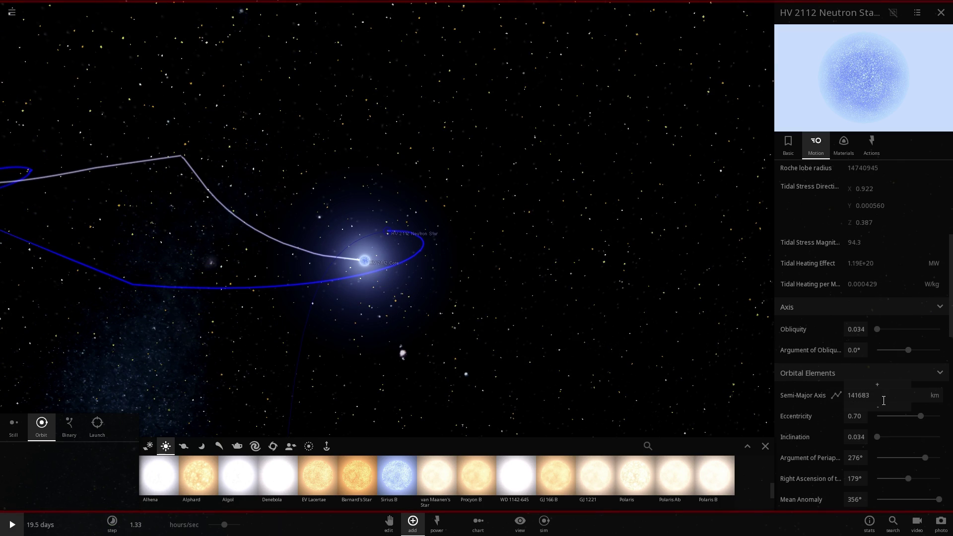
{"action": "left_click", "coordinate": [884, 406]}
{"action": "key", "text": "space"}
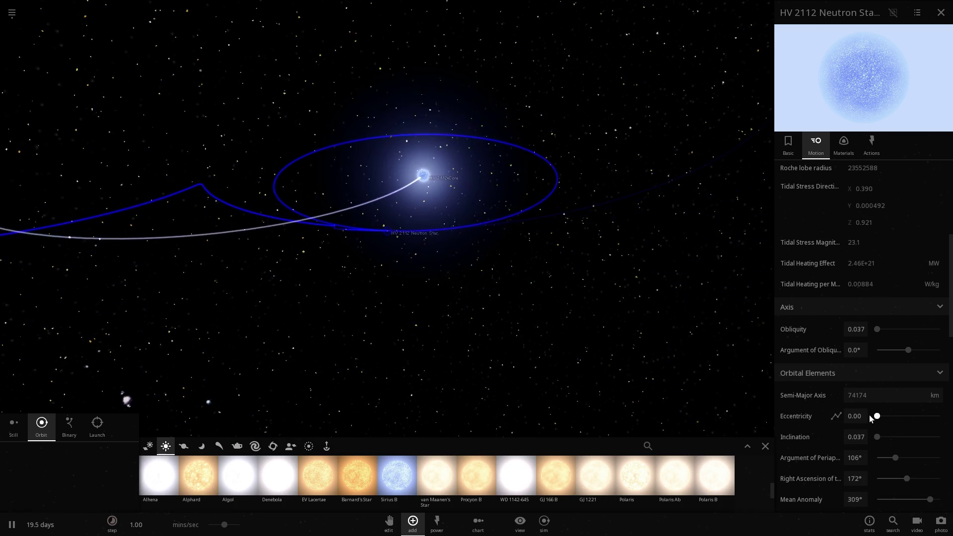
{"action": "left_click", "coordinate": [869, 395]}
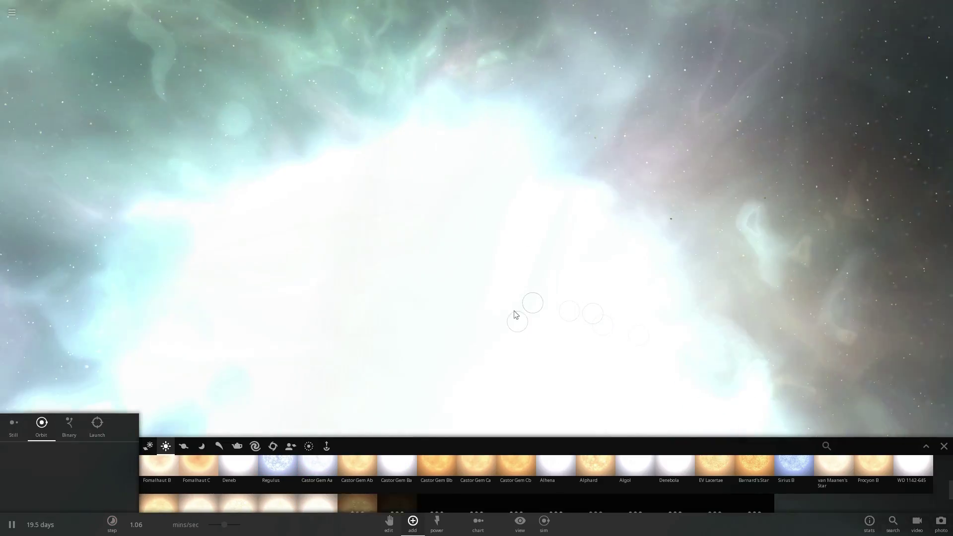
Close the object library and view the whole supernova together with the particle sphere around it
{"action": "scroll", "coordinate": [515, 314], "scroll_direction": "down", "scroll_amount": 8}
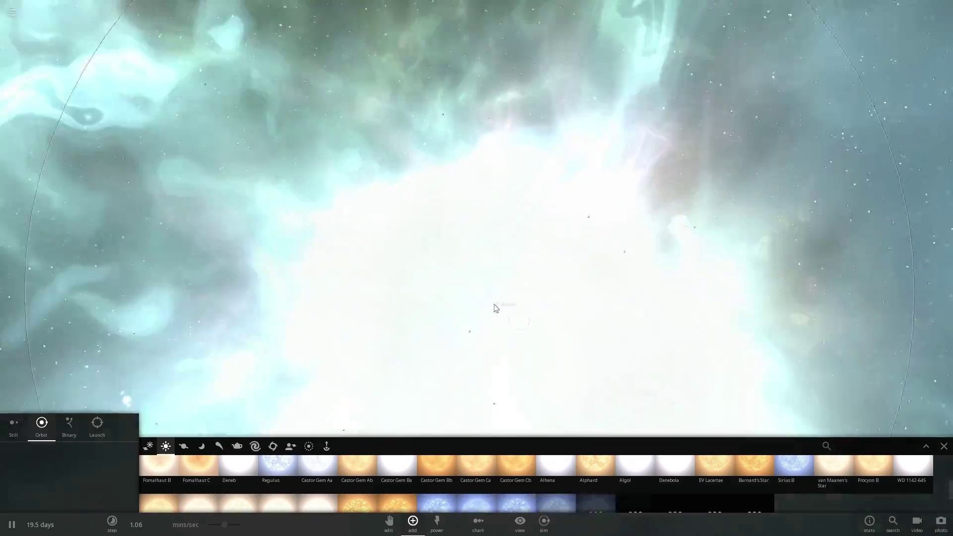
{"action": "scroll", "coordinate": [479, 307], "scroll_direction": "down", "scroll_amount": 5}
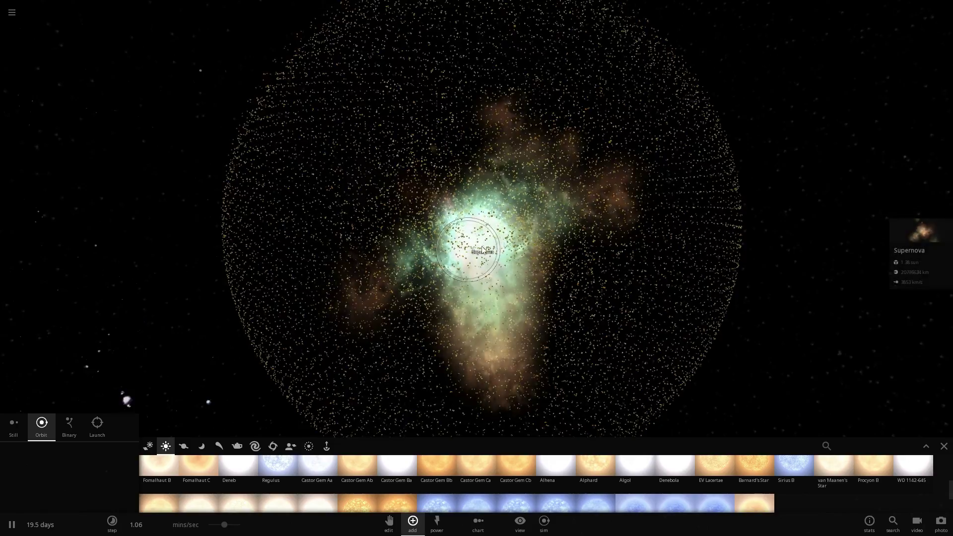
{"action": "left_click", "coordinate": [945, 447]}
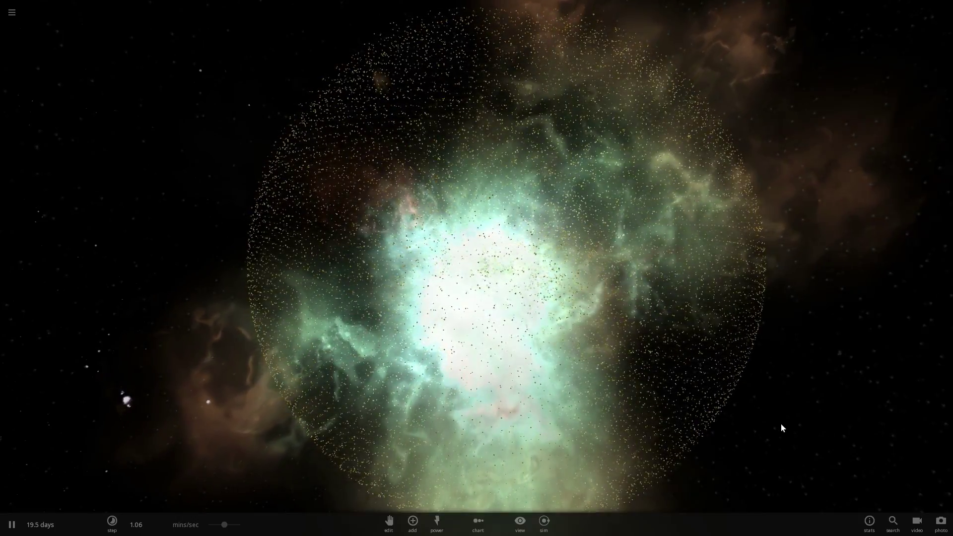
{"action": "left_click_drag", "start_coordinate": [782, 424], "coordinate": [624, 329]}
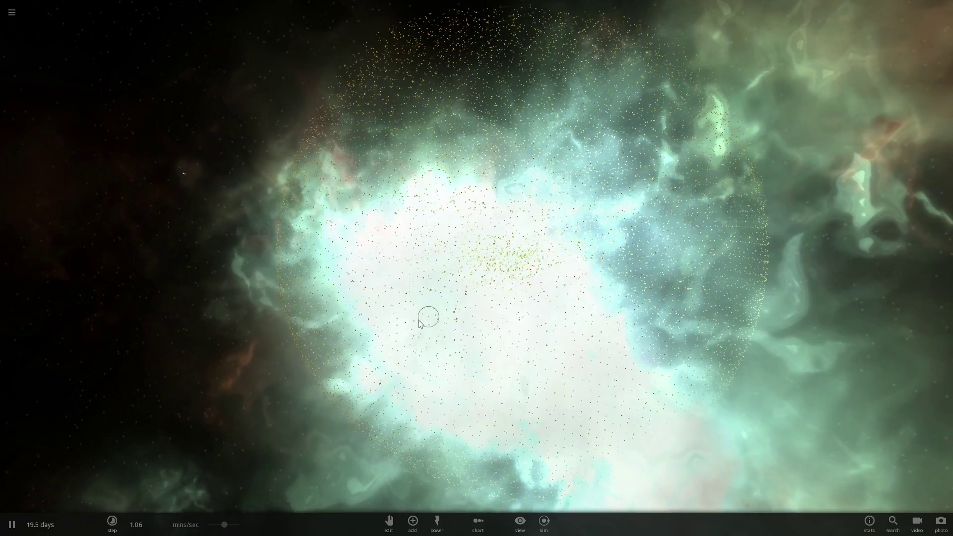
Speed up the simulation in stages to about 7 hours/sec and follow the supernova's expanding cloud from different angles
{"action": "left_click_drag", "start_coordinate": [231, 524], "coordinate": [242, 532]}
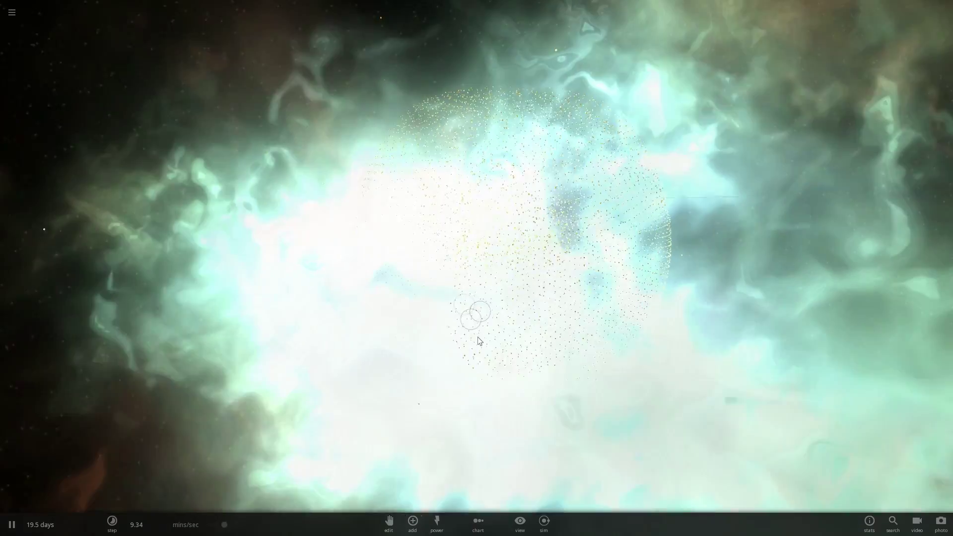
{"action": "scroll", "coordinate": [478, 337], "scroll_direction": "down", "scroll_amount": 4}
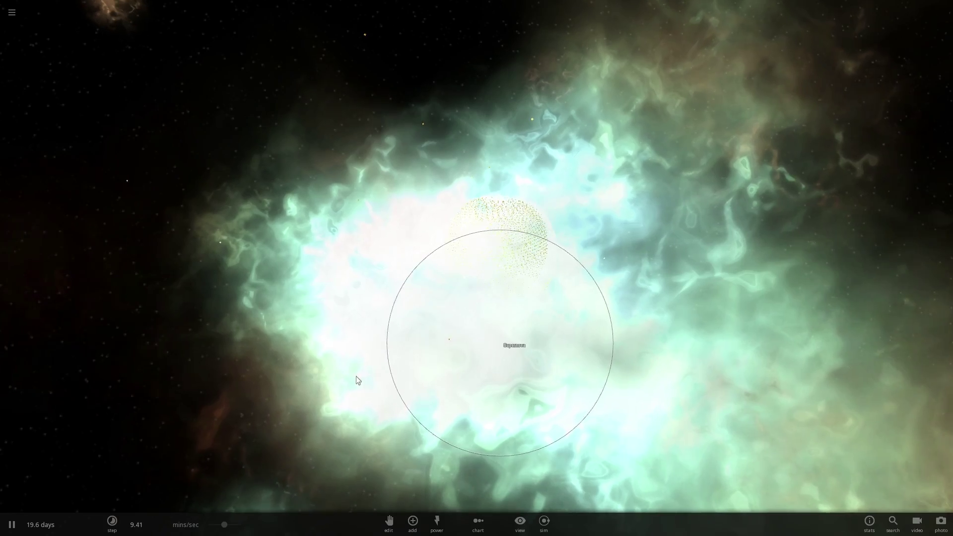
{"action": "left_click_drag", "start_coordinate": [225, 524], "coordinate": [241, 525]}
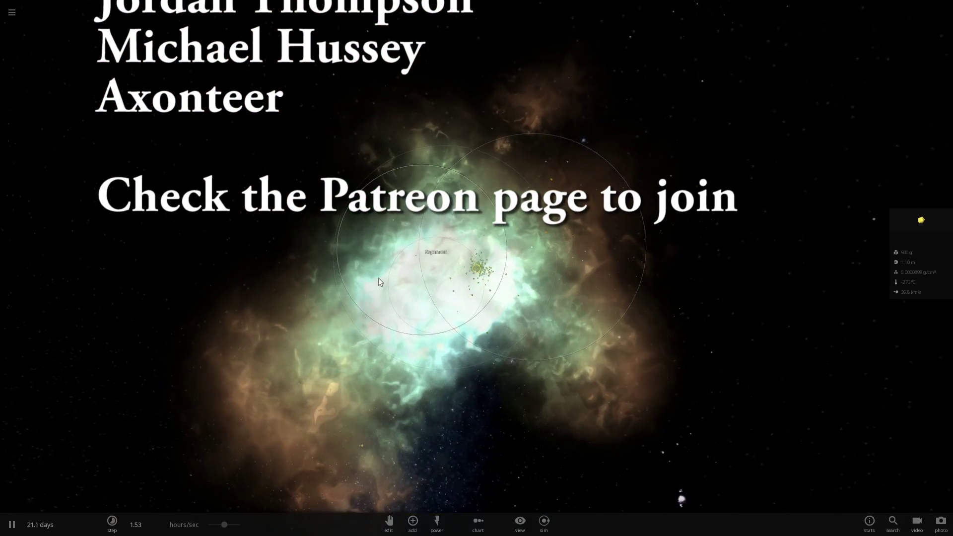
{"action": "left_click_drag", "start_coordinate": [252, 192], "coordinate": [283, 480]}
{"action": "left_click_drag", "start_coordinate": [226, 525], "coordinate": [244, 526]}
{"action": "left_click_drag", "start_coordinate": [405, 369], "coordinate": [482, 345]}
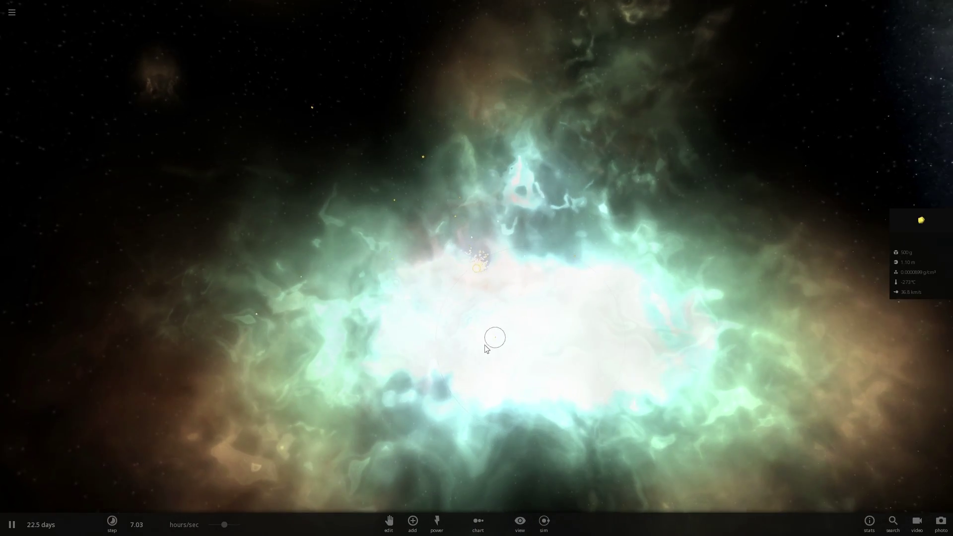
{"action": "scroll", "coordinate": [486, 349], "scroll_direction": "down", "scroll_amount": 5}
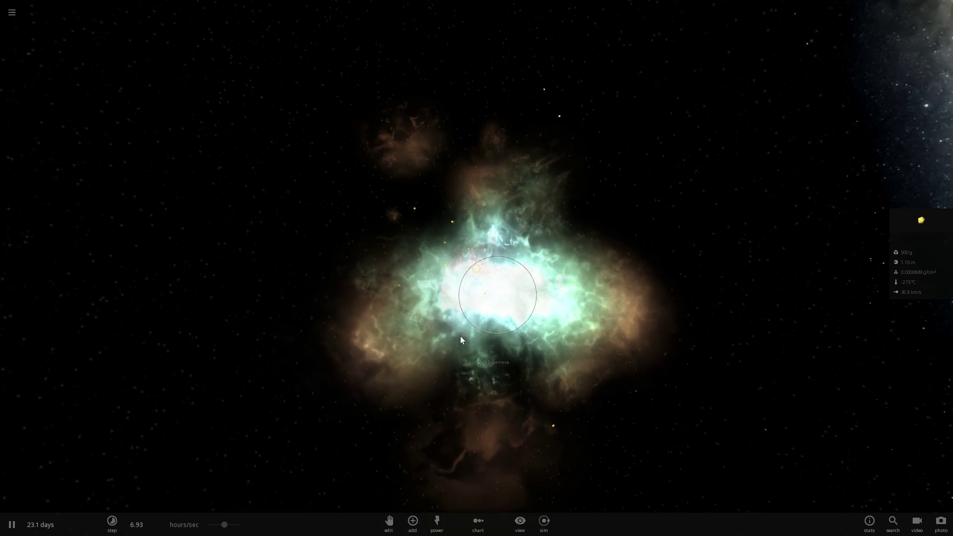
{"action": "left_click_drag", "start_coordinate": [445, 332], "coordinate": [644, 287]}
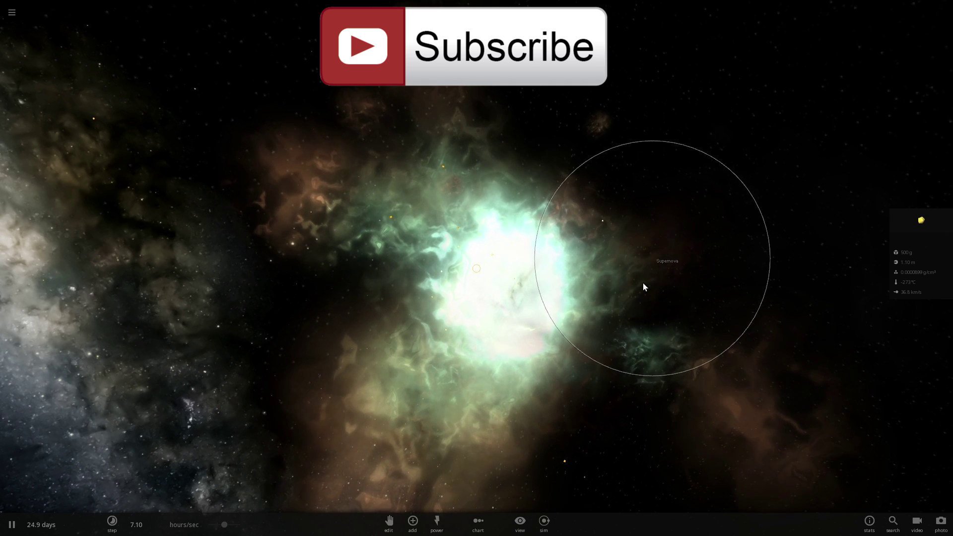